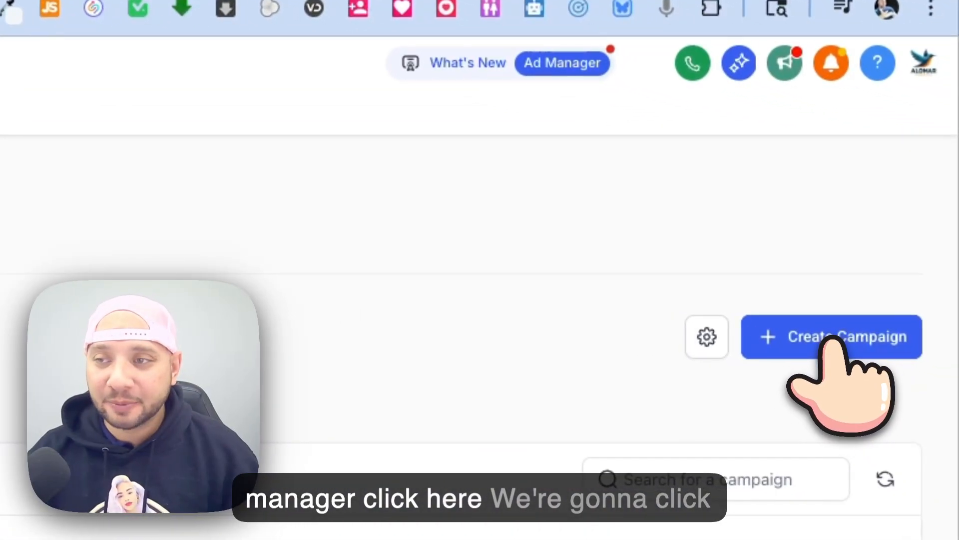
Create a new Meta ad campaign and choose Lead Generation as its objective.
{"action": "left_click", "coordinate": [880, 349]}
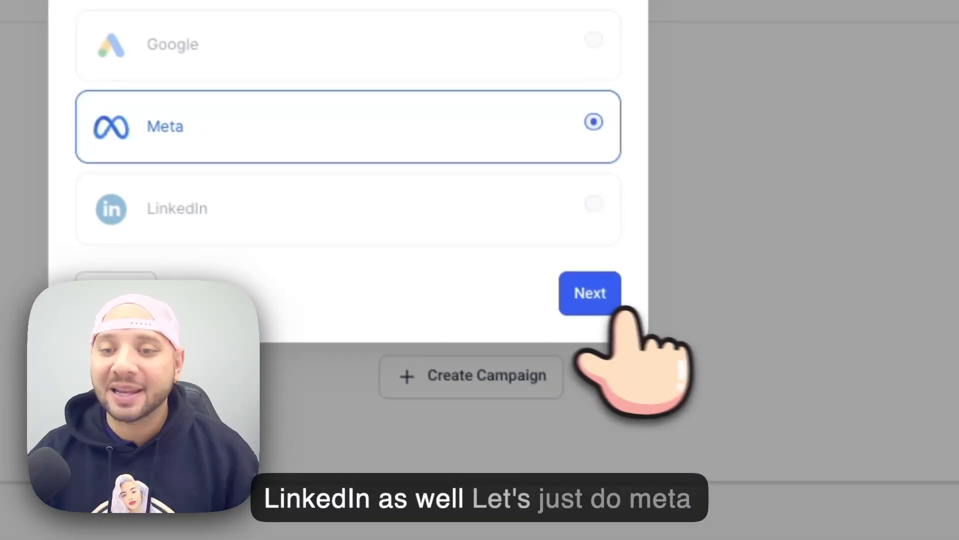
{"action": "left_click", "coordinate": [746, 424]}
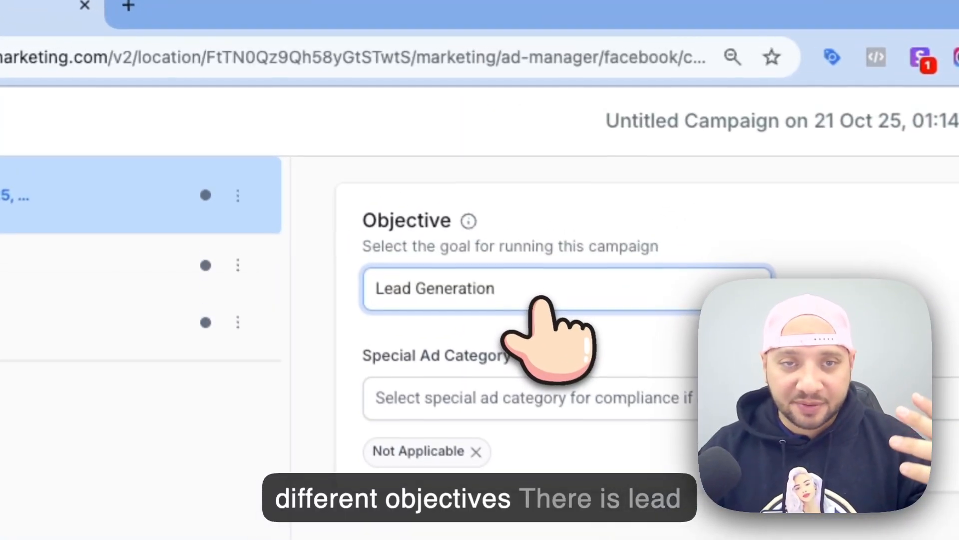
{"action": "left_click", "coordinate": [342, 145]}
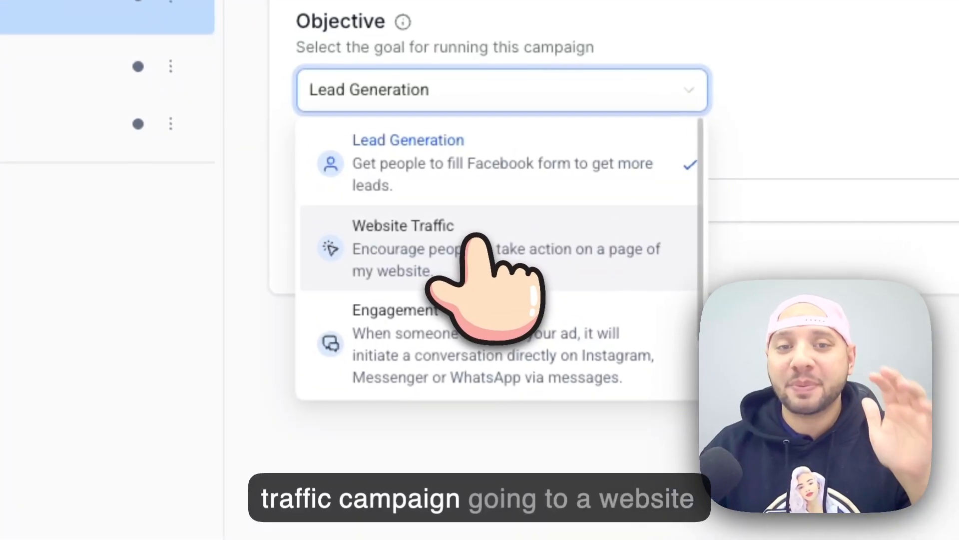
{"action": "scroll", "coordinate": [469, 235], "scroll_direction": "down", "scroll_amount": 1}
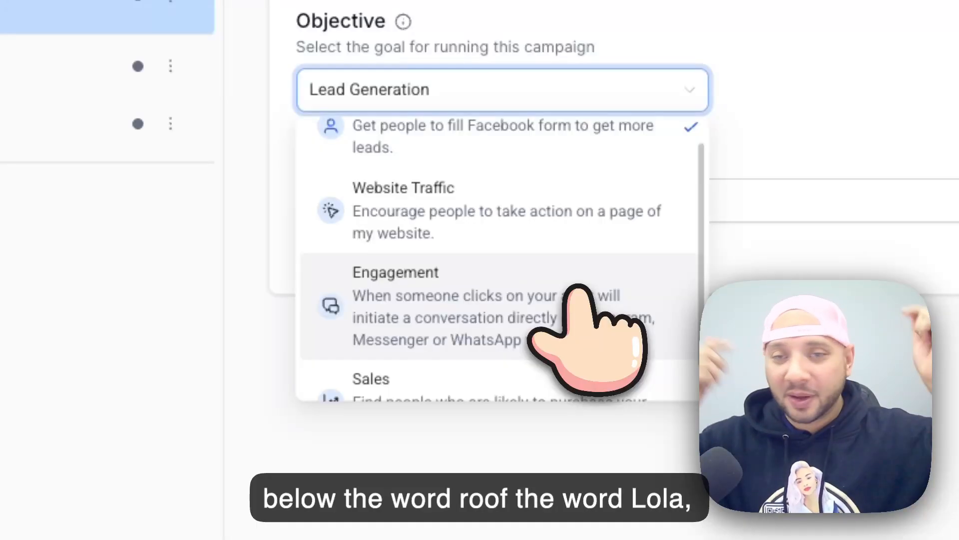
{"action": "scroll", "coordinate": [578, 289], "scroll_direction": "down", "scroll_amount": 1}
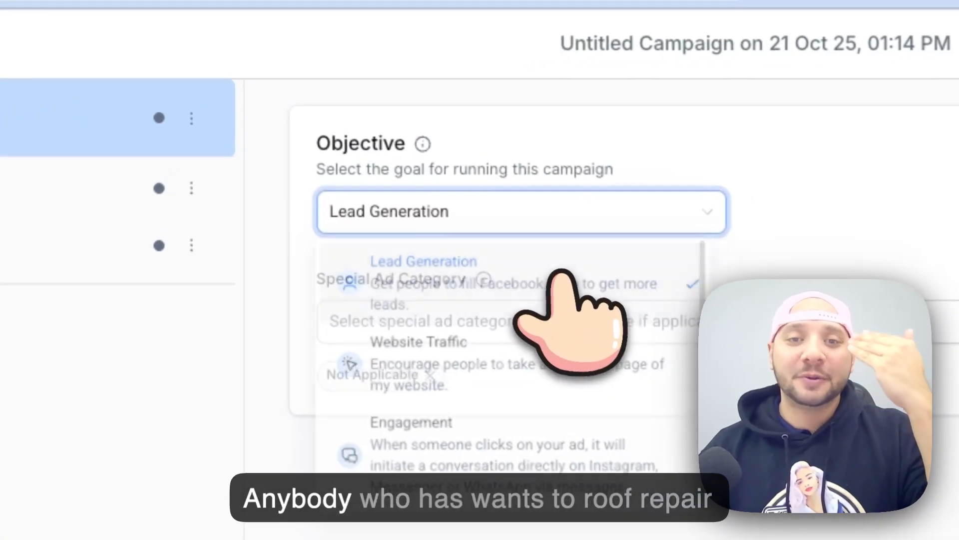
{"action": "left_click", "coordinate": [370, 168]}
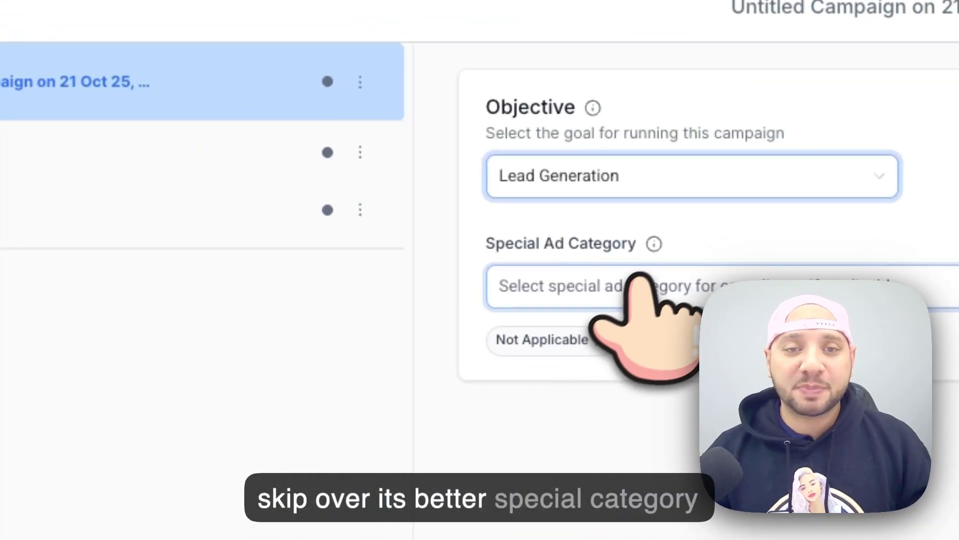
{"action": "mouse_move", "coordinate": [337, 169]}
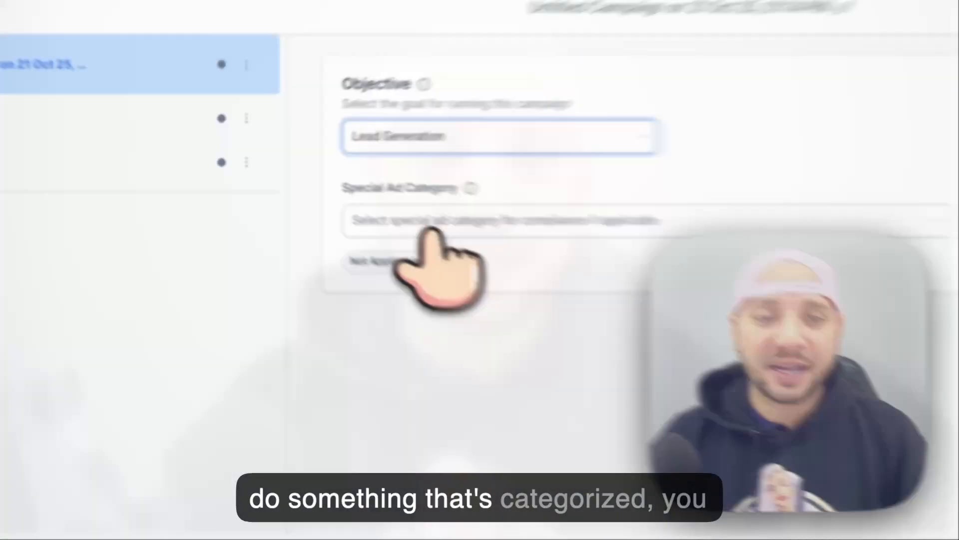
{"action": "left_click", "coordinate": [602, 298]}
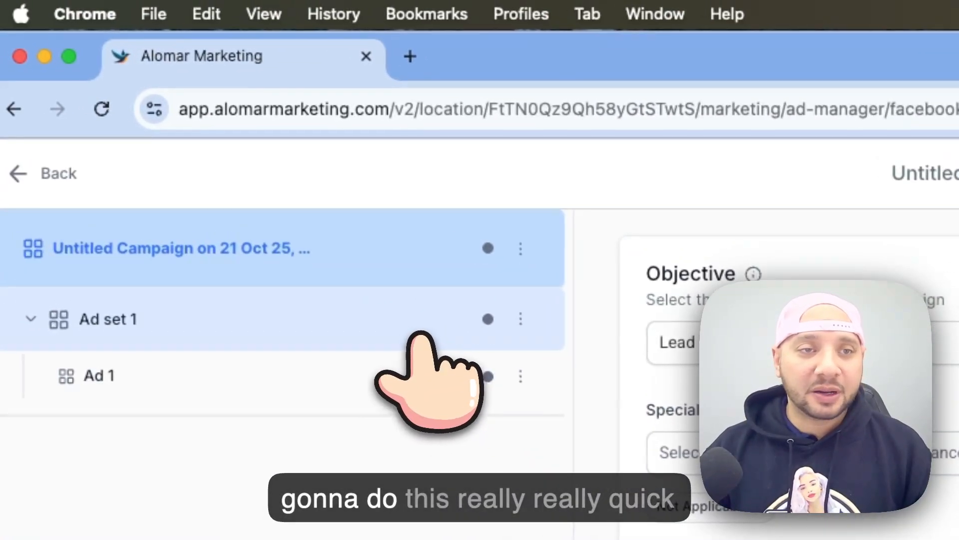
{"action": "left_click", "coordinate": [375, 316]}
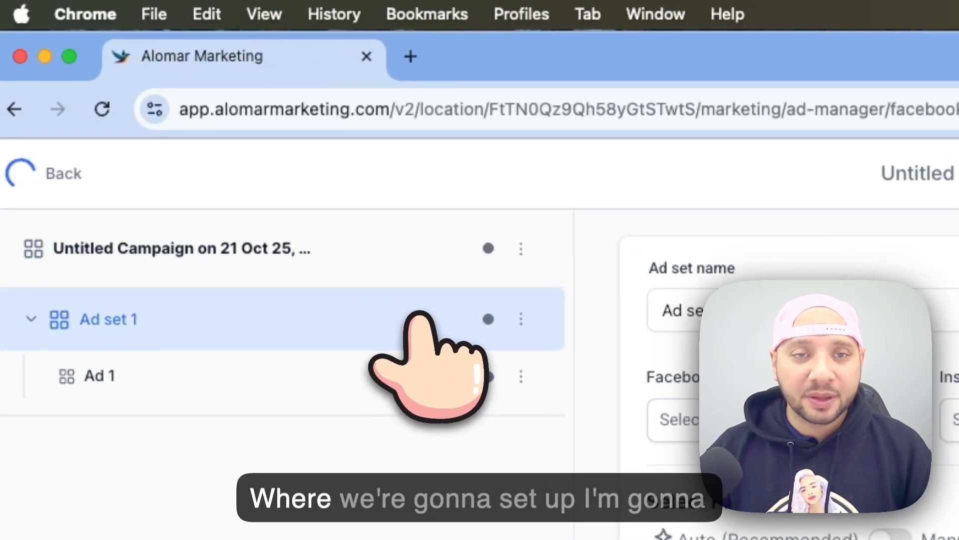
{"action": "left_click", "coordinate": [380, 265]}
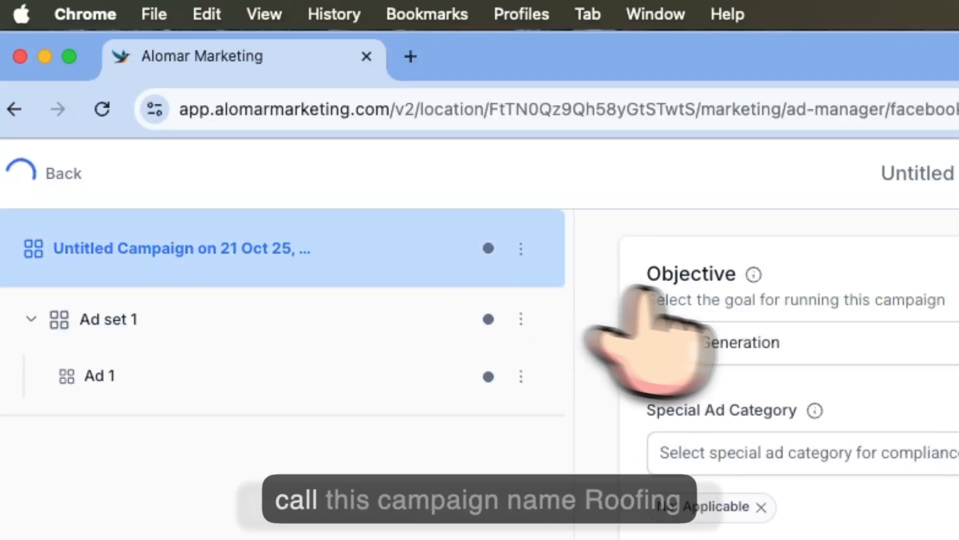
Rename the campaign as "Roofing Clients - Who Sell Repair And Replacement".
{"action": "left_click", "coordinate": [697, 174]}
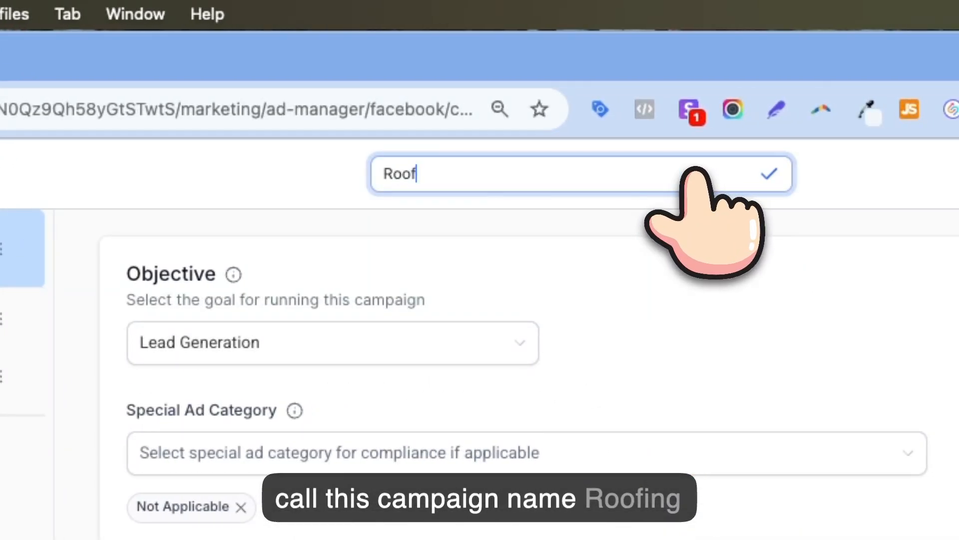
{"action": "type", "text": "Roof"}
{"action": "type", "text": "ing Cl"}
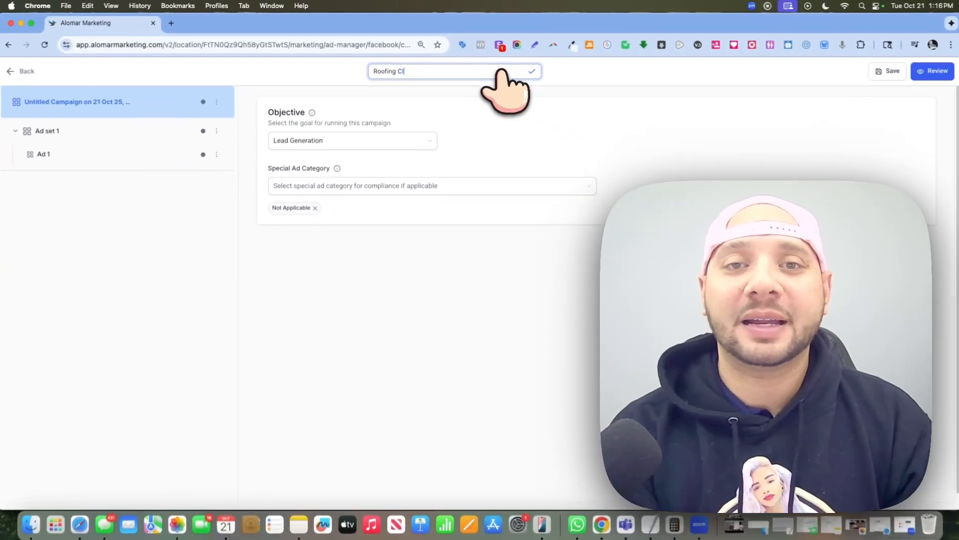
{"action": "type", "text": "ients - Who Sell Repair An"}
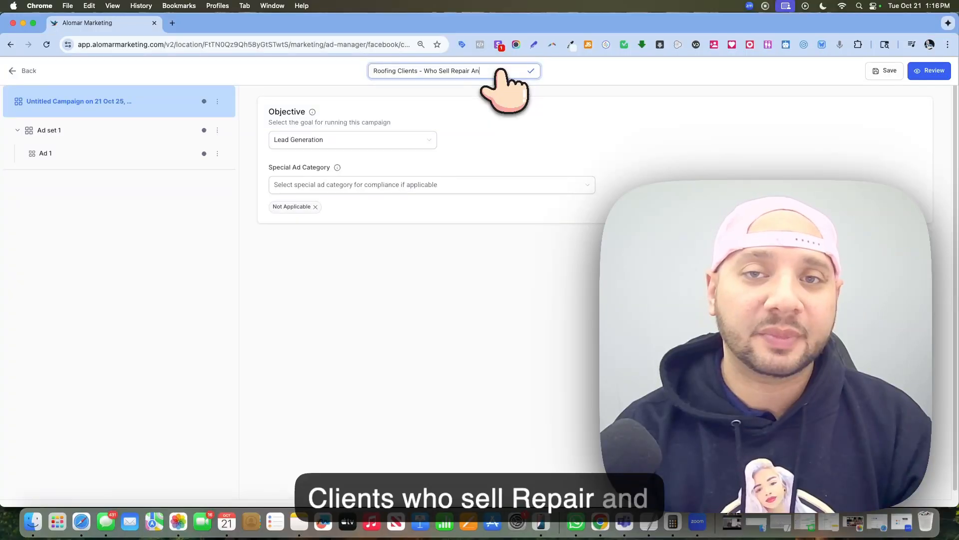
{"action": "type", "text": "d Replacement"}
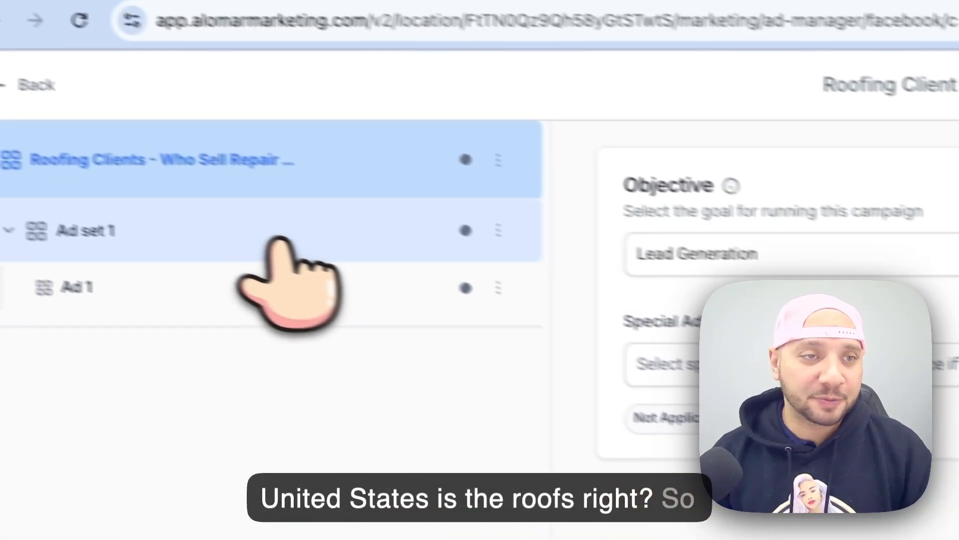
In Ad set 1, choose the Alomar Marketing Facebook page and the owner's personal Instagram account.
{"action": "left_click", "coordinate": [134, 131]}
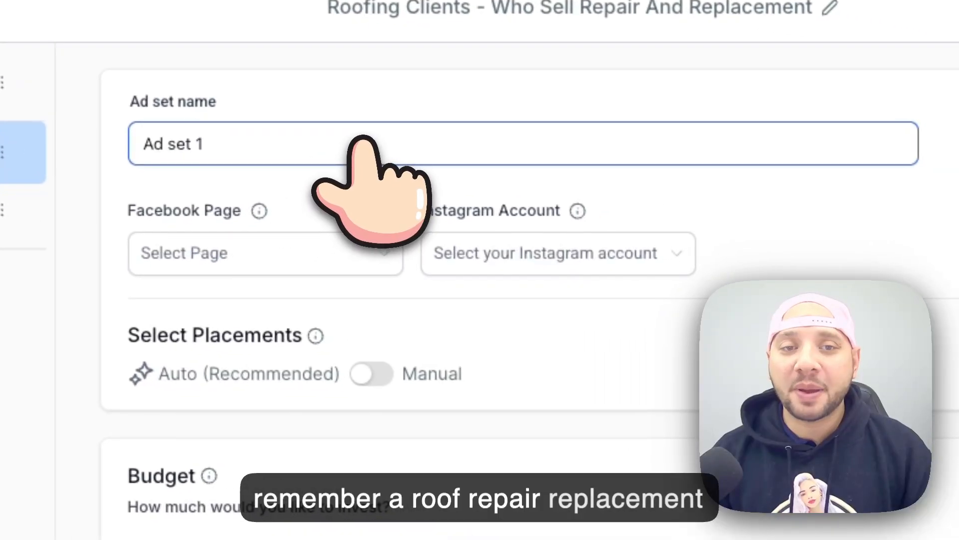
{"action": "left_click", "coordinate": [843, 346]}
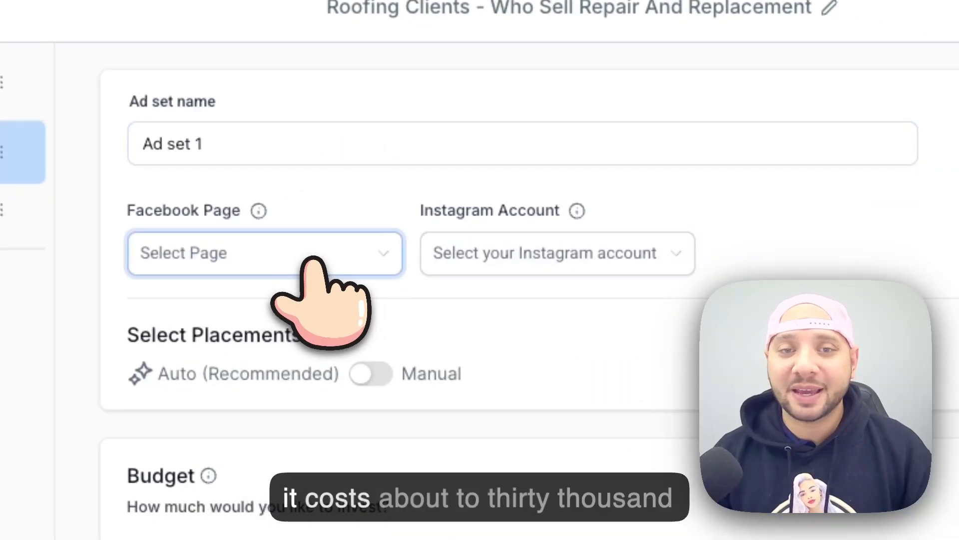
{"action": "left_click", "coordinate": [569, 253]}
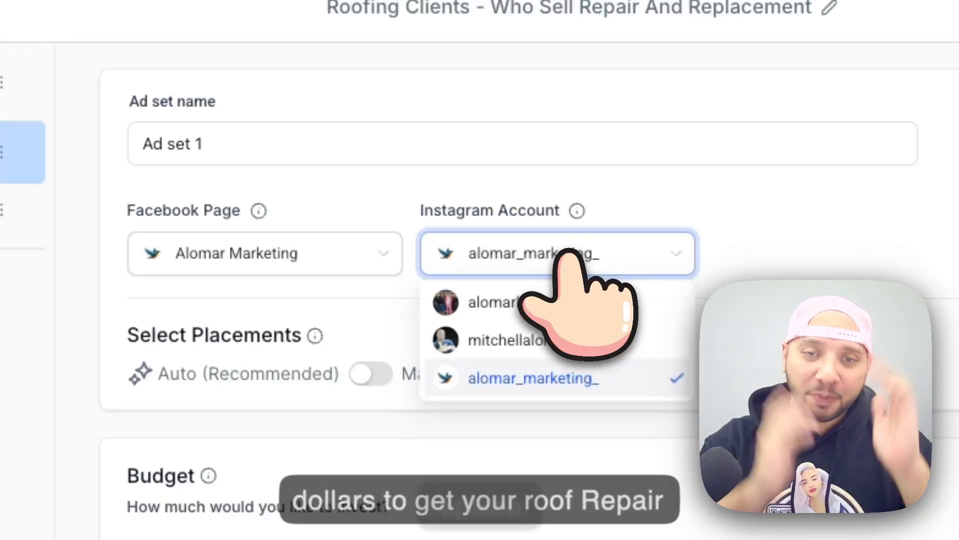
{"action": "left_click", "coordinate": [582, 353]}
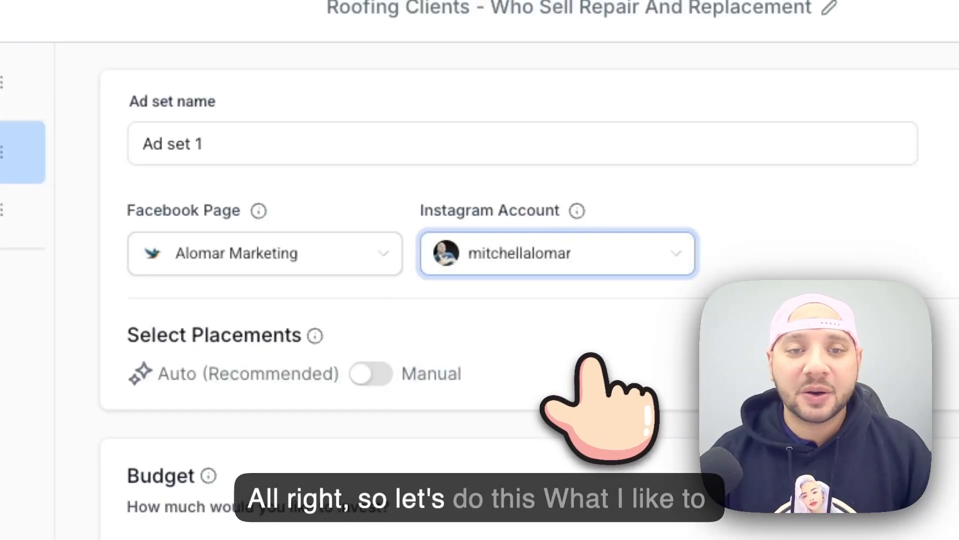
Switch the ad set to manual placements and exclude every Facebook position except Facebook Feed.
{"action": "left_click", "coordinate": [364, 381]}
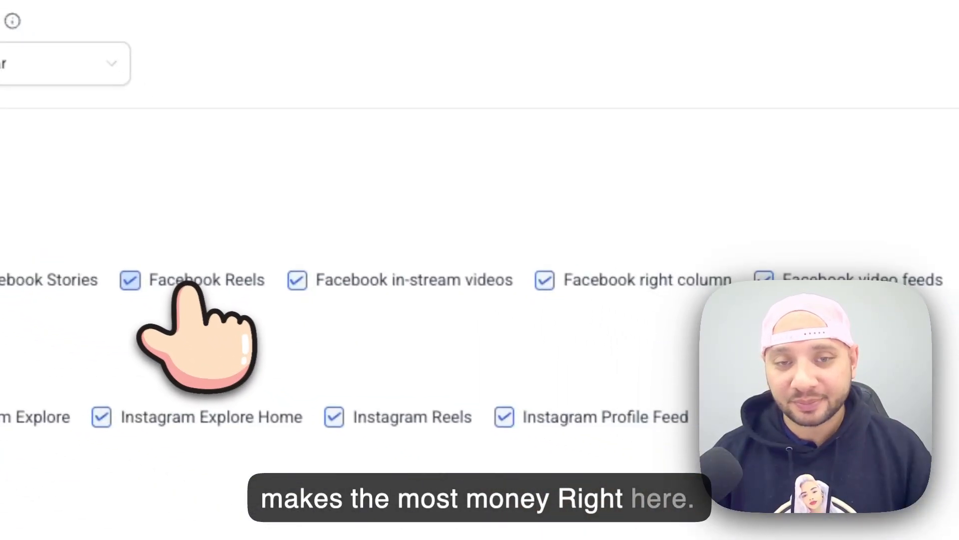
{"action": "left_click", "coordinate": [186, 285]}
{"action": "left_click", "coordinate": [331, 273]}
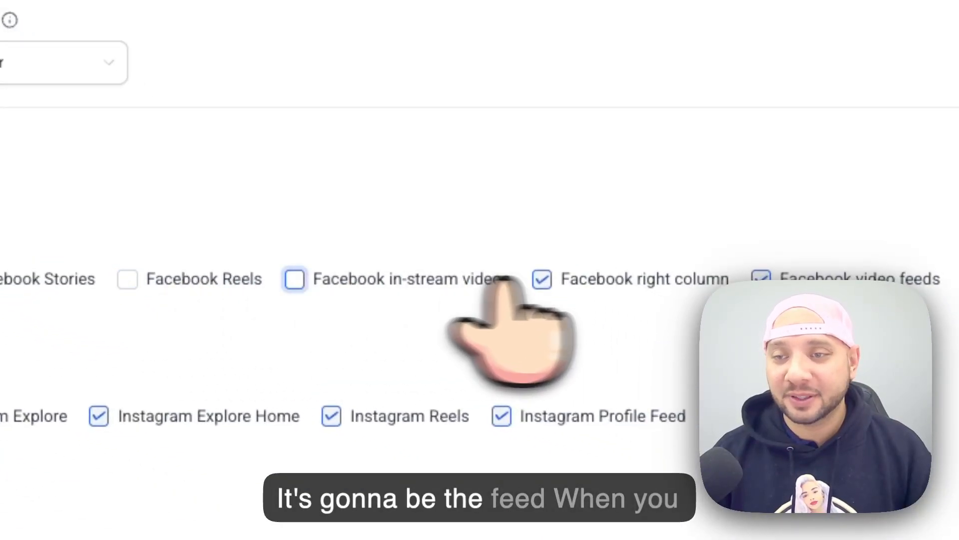
{"action": "left_click", "coordinate": [650, 281]}
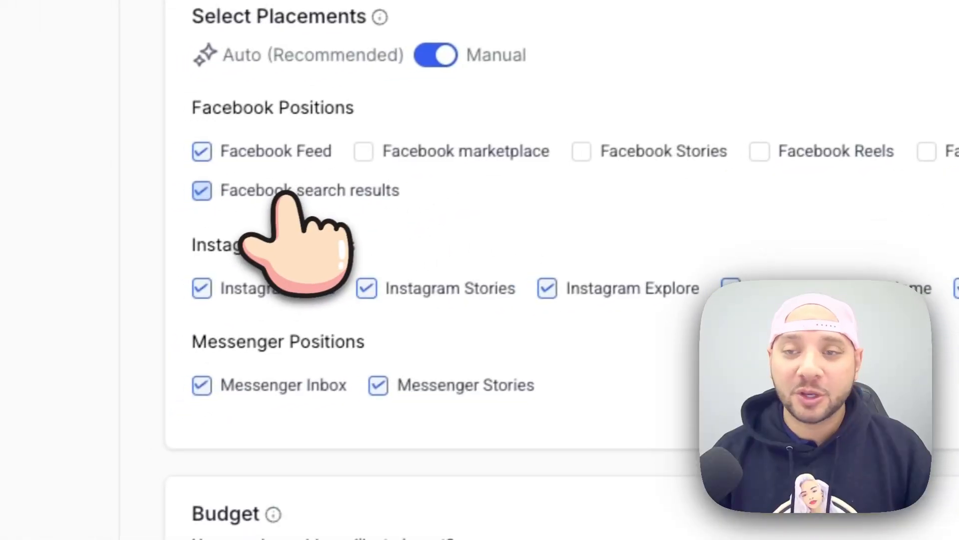
{"action": "left_click", "coordinate": [288, 194]}
Limit the Instagram placements to Instagram Feed and exclude Messenger Inbox and Messenger Stories.
{"action": "left_click", "coordinate": [455, 287]}
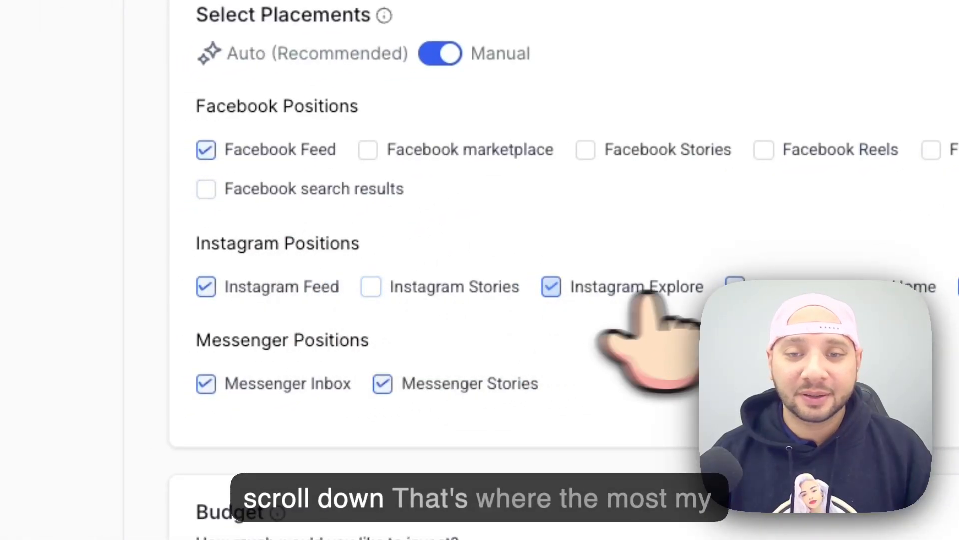
{"action": "left_click", "coordinate": [859, 289]}
{"action": "left_click", "coordinate": [412, 255]}
{"action": "left_click", "coordinate": [650, 250]}
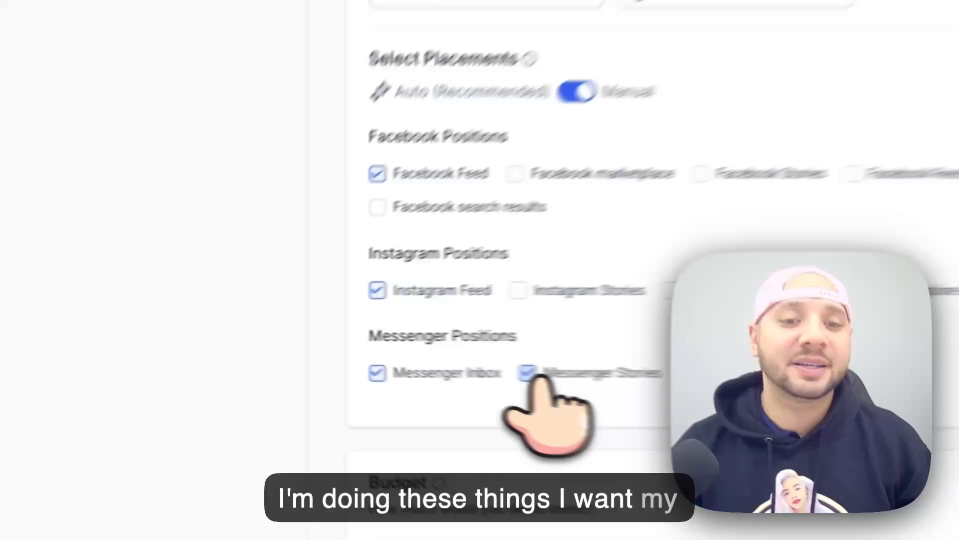
{"action": "left_click", "coordinate": [352, 356]}
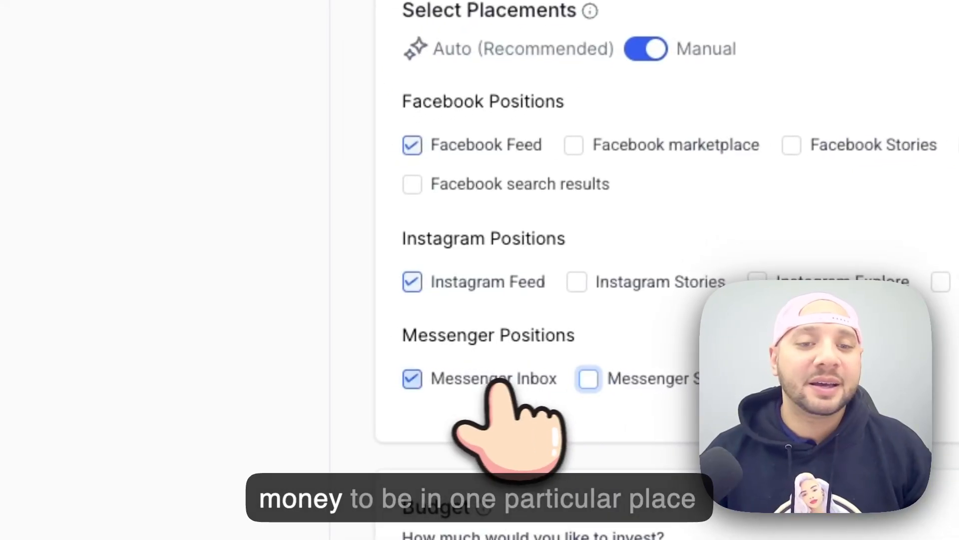
{"action": "left_click", "coordinate": [293, 356]}
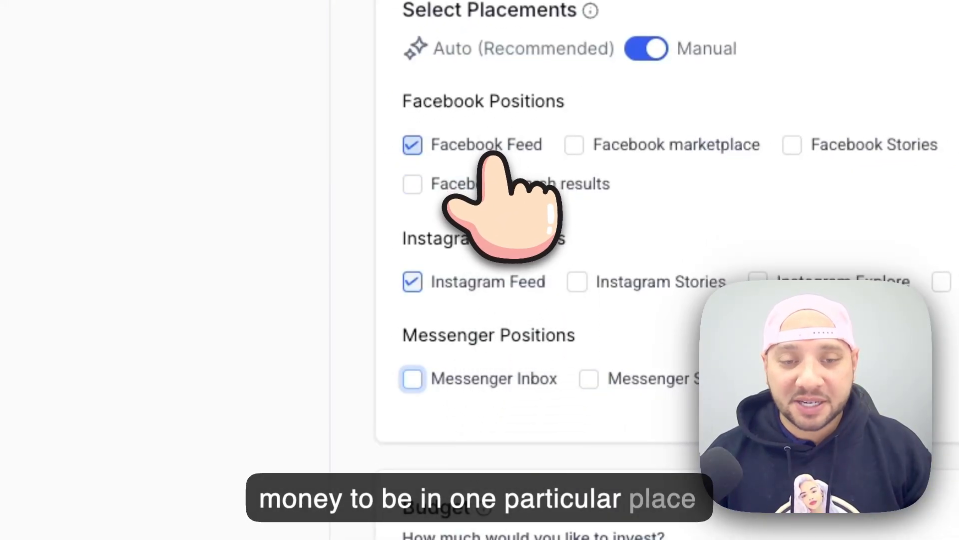
Edit the ad set's daily budget amount.
{"action": "scroll", "coordinate": [492, 160], "scroll_direction": "down", "scroll_amount": 9}
{"action": "left_click", "coordinate": [518, 249]}
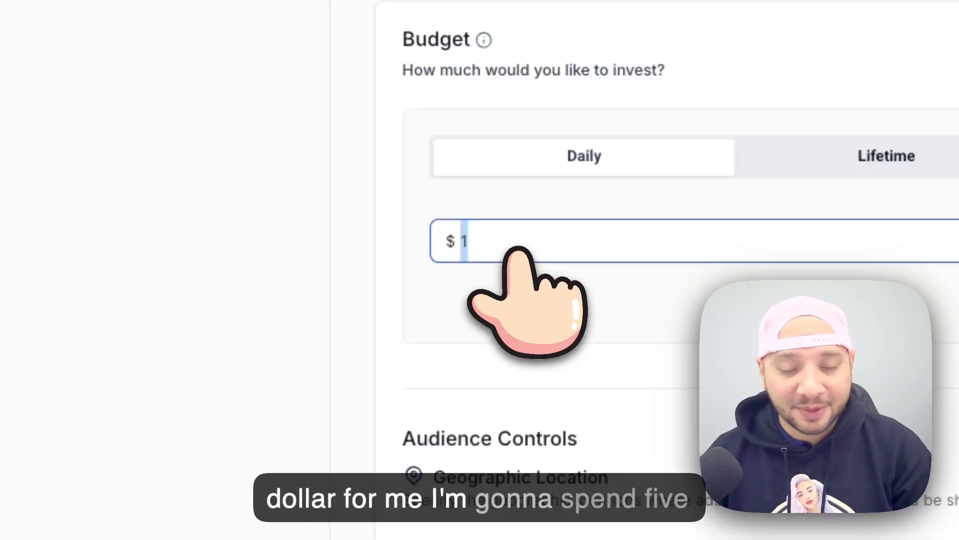
{"action": "scroll", "coordinate": [534, 255], "scroll_direction": "down", "scroll_amount": 3}
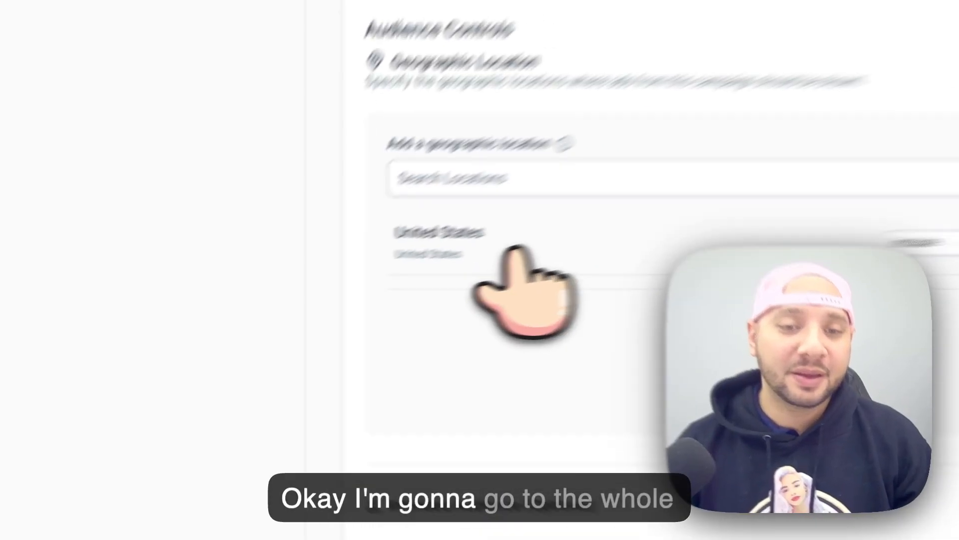
Search the detailed targeting for "roofing" and add the Roofing and both Roofing Contractor entries to the intended audience.
{"action": "scroll", "coordinate": [368, 259], "scroll_direction": "down", "scroll_amount": 2}
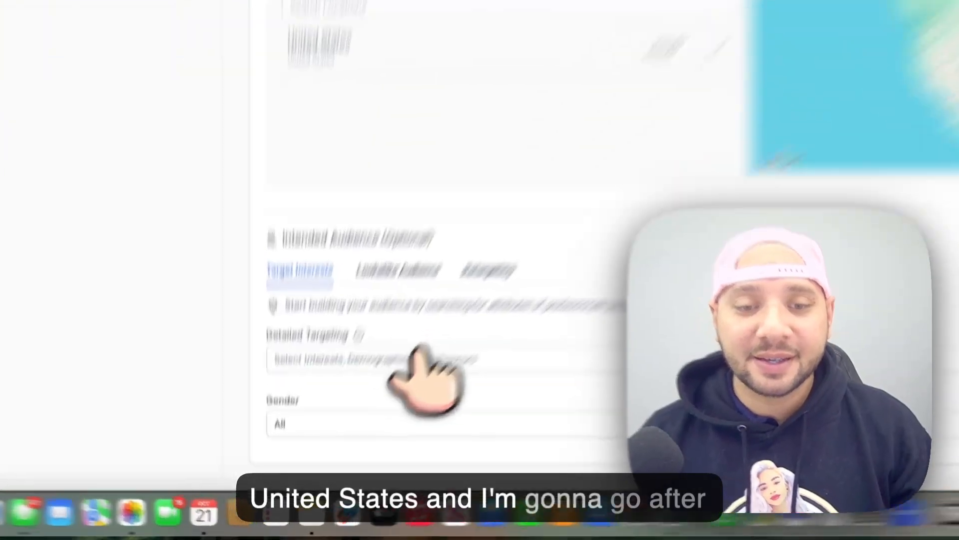
{"action": "left_click", "coordinate": [372, 426]}
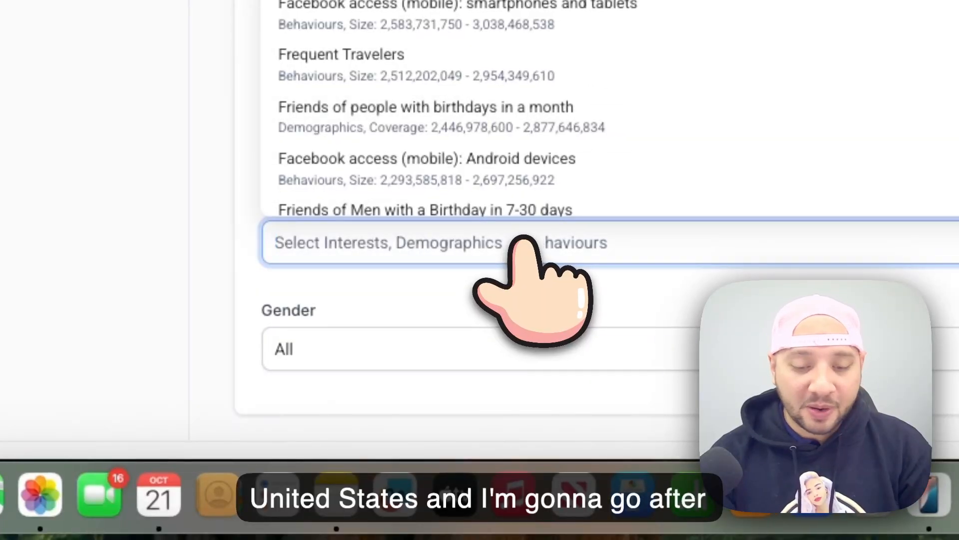
{"action": "type", "text": "roofing"}
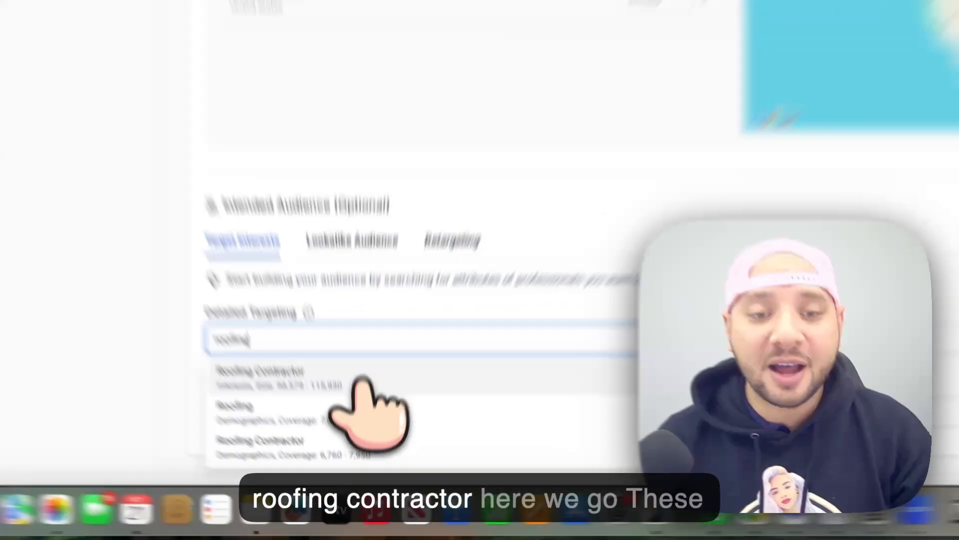
{"action": "left_click", "coordinate": [363, 378]}
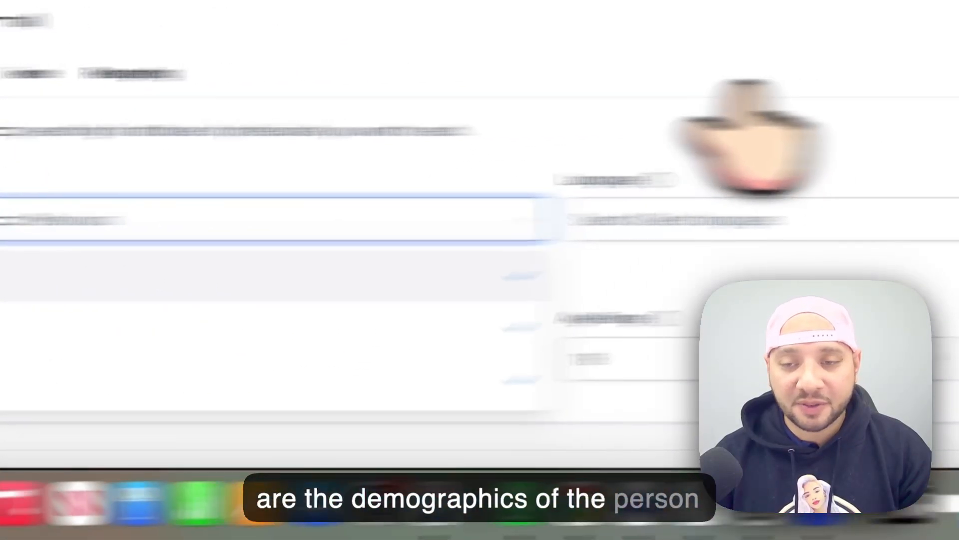
{"action": "left_click", "coordinate": [491, 127]}
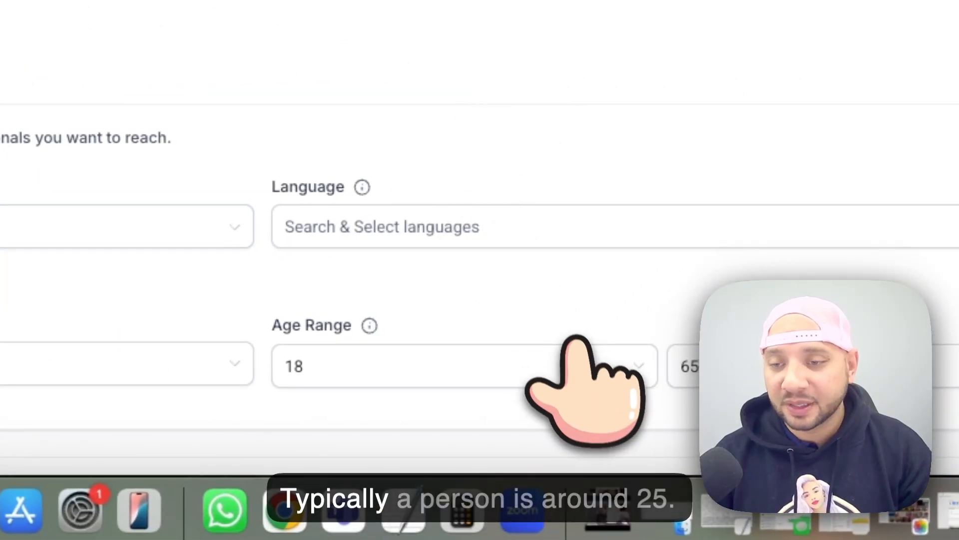
Set the intended audience's age range to 25 through 55.
{"action": "left_click", "coordinate": [576, 344]}
{"action": "scroll", "coordinate": [524, 276], "scroll_direction": "down", "scroll_amount": 5}
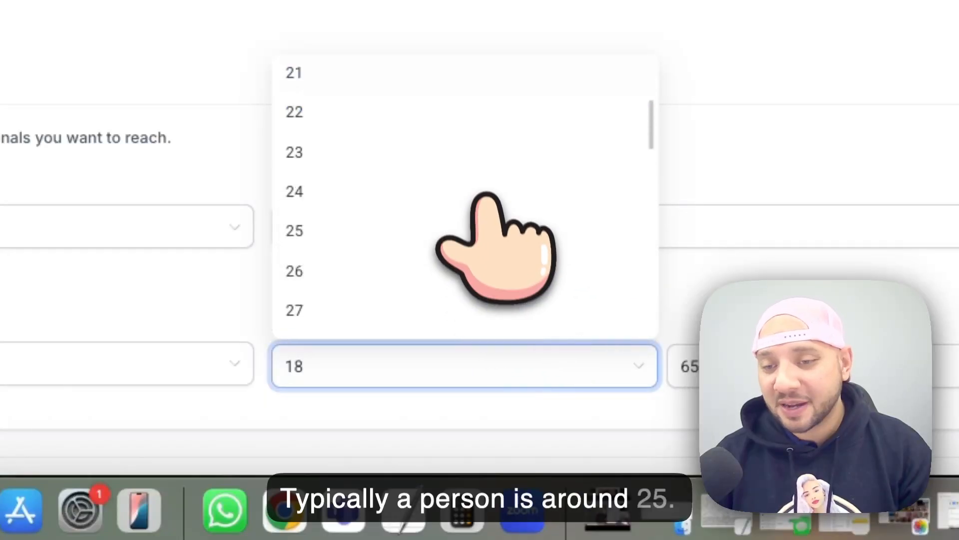
{"action": "left_click", "coordinate": [425, 228]}
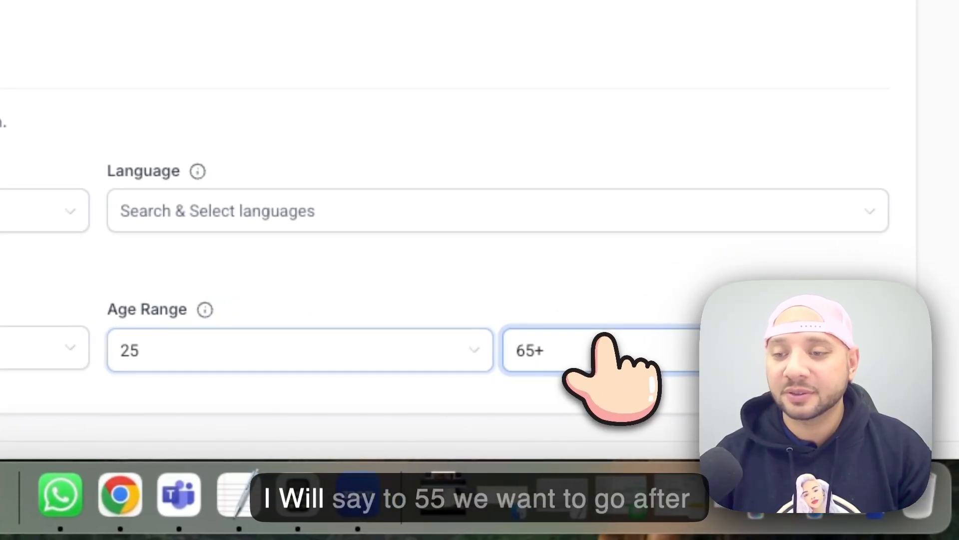
{"action": "left_click", "coordinate": [603, 336]}
{"action": "scroll", "coordinate": [579, 180], "scroll_direction": "up", "scroll_amount": 2}
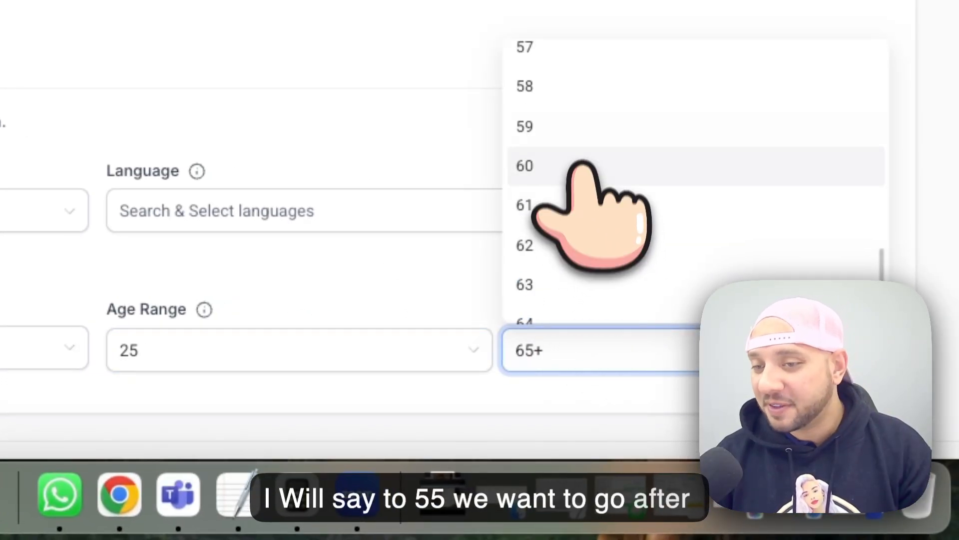
{"action": "scroll", "coordinate": [582, 167], "scroll_direction": "up", "scroll_amount": 4}
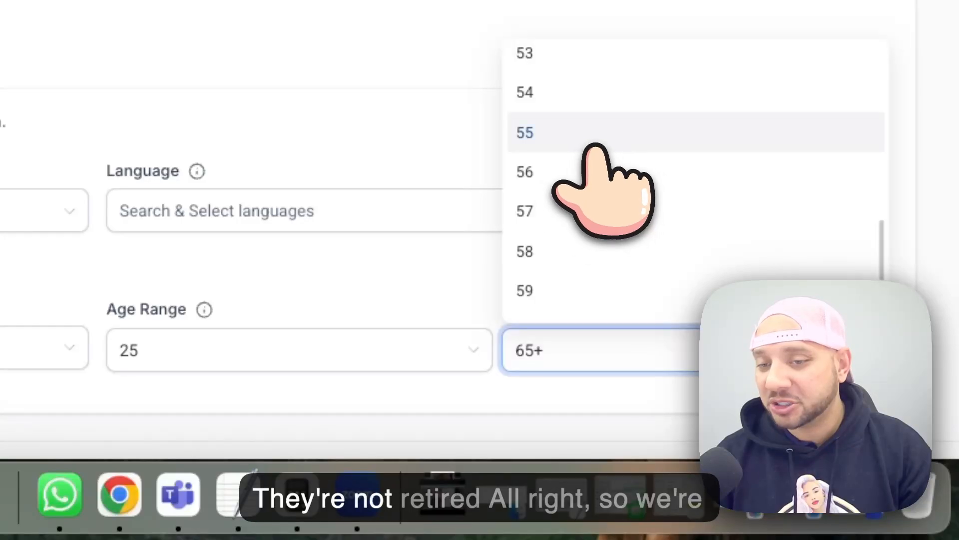
{"action": "left_click", "coordinate": [595, 146]}
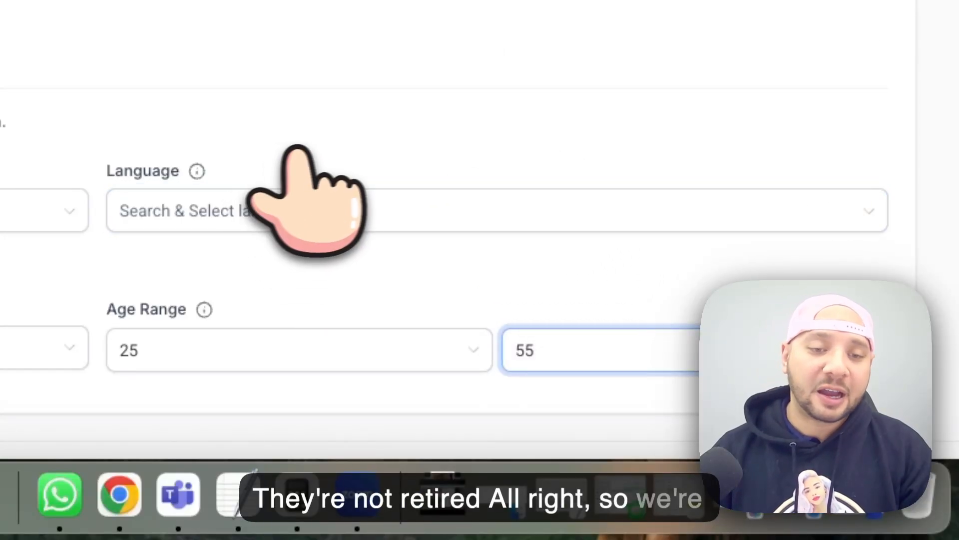
Look through the gender options available for the intended audience.
{"action": "left_click", "coordinate": [231, 196]}
{"action": "left_click", "coordinate": [30, 345]}
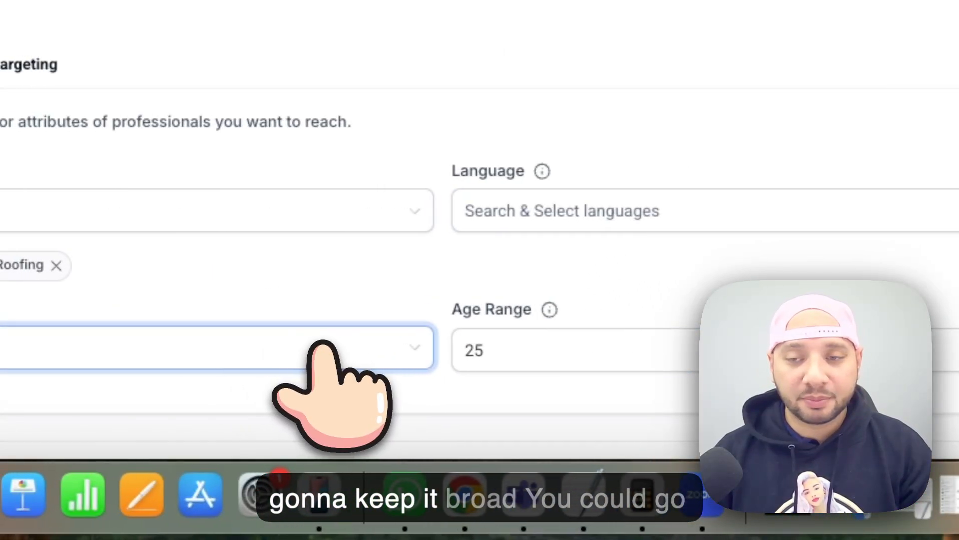
{"action": "left_click", "coordinate": [355, 345]}
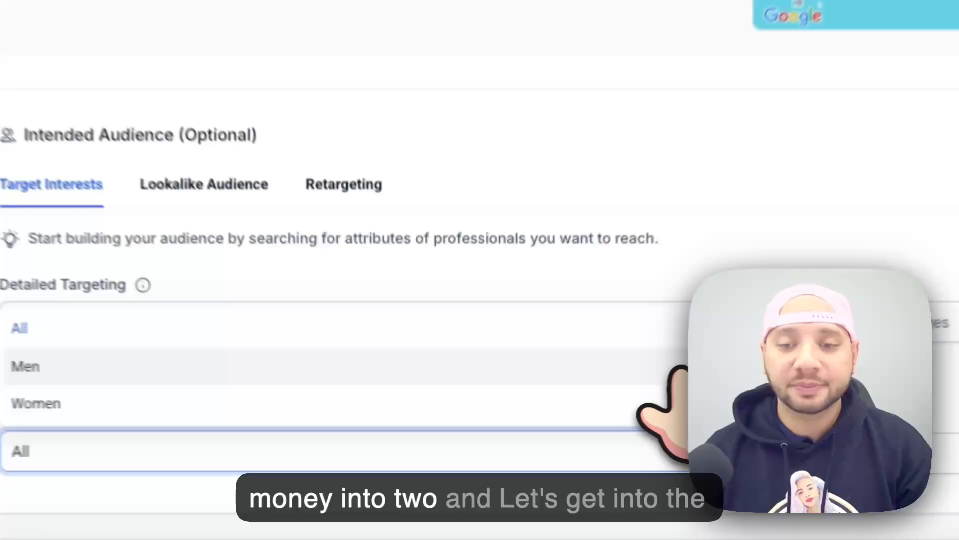
{"action": "left_click", "coordinate": [563, 426]}
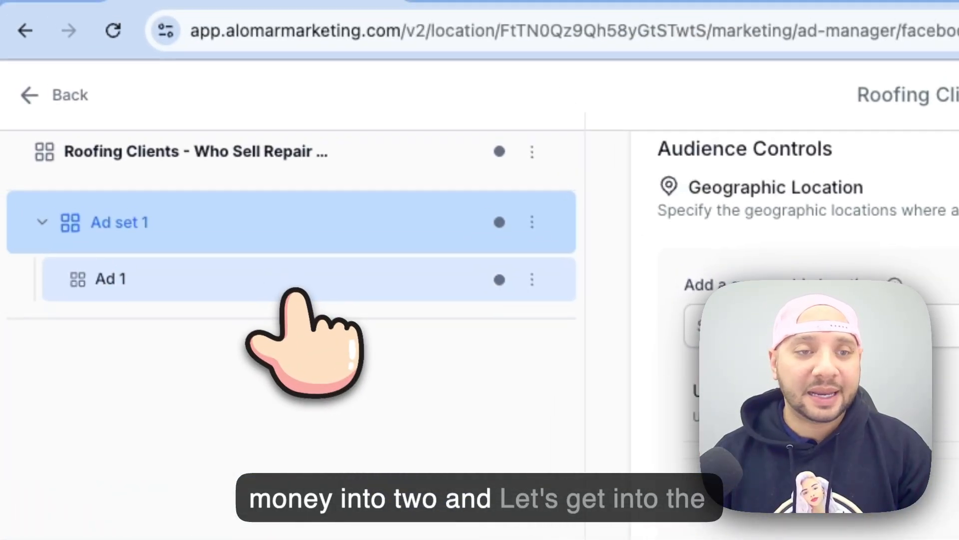
{"action": "left_click", "coordinate": [52, 50]}
{"action": "scroll", "coordinate": [739, 309], "scroll_direction": "up", "scroll_amount": 1}
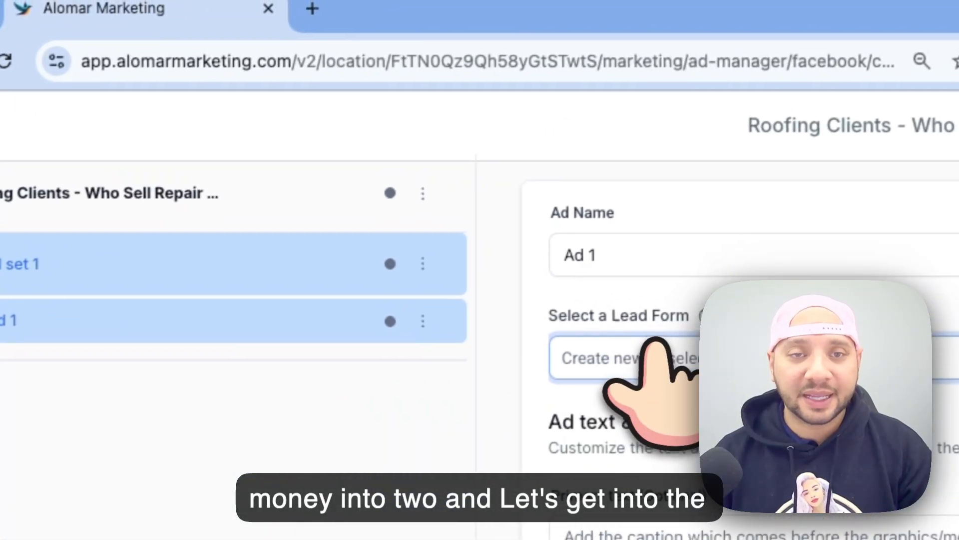
{"action": "left_click", "coordinate": [779, 317]}
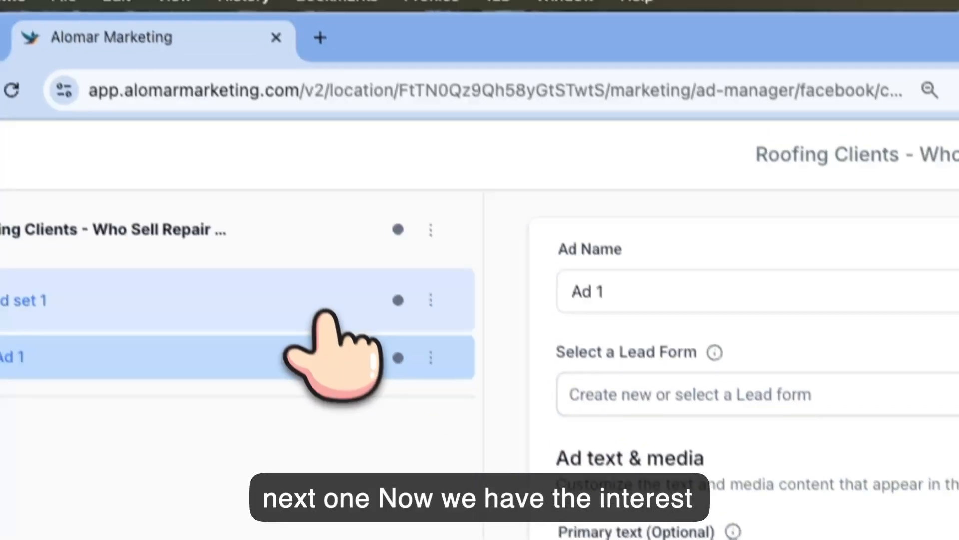
Return to the ad set's settings and rename the ad set as "Interesting".
{"action": "left_click", "coordinate": [329, 272]}
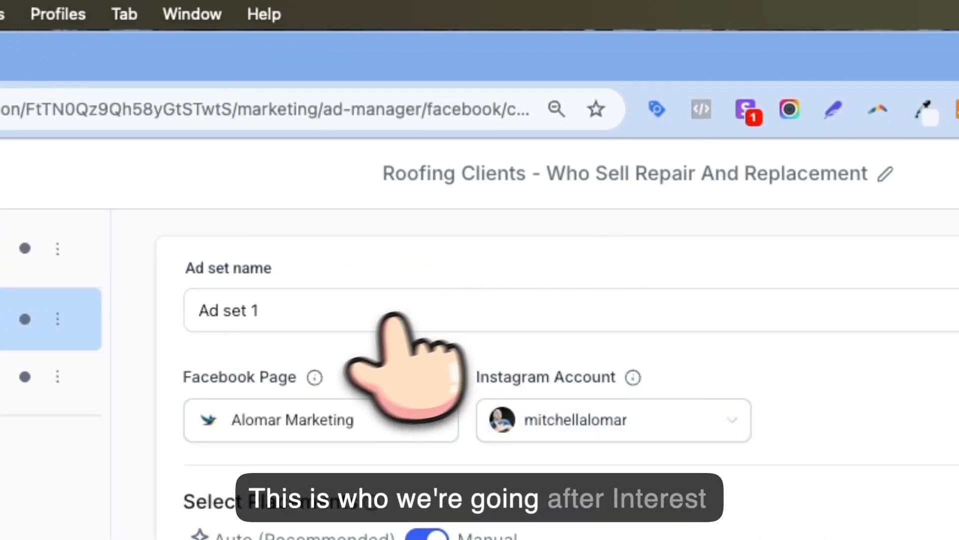
{"action": "left_click", "coordinate": [360, 323]}
{"action": "type", "text": "Interestin"}
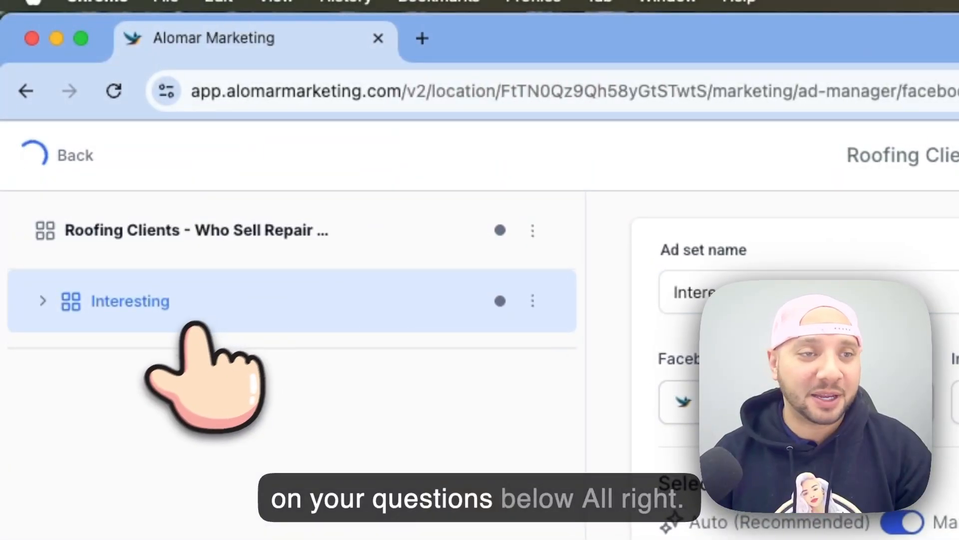
Open the ad inside the ad set and rename it as "Roof repairs".
{"action": "left_click", "coordinate": [107, 360]}
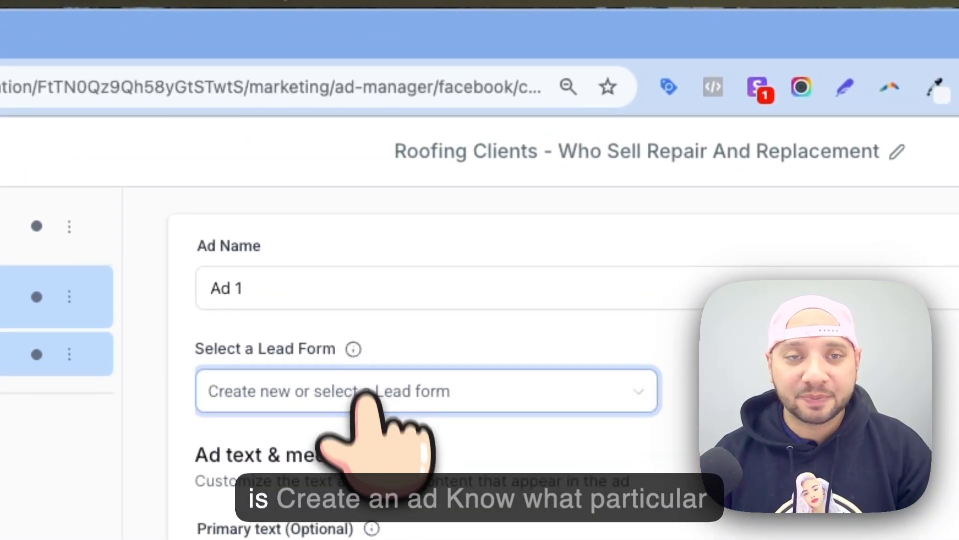
{"action": "left_click", "coordinate": [353, 295]}
{"action": "key", "text": "super+a"}
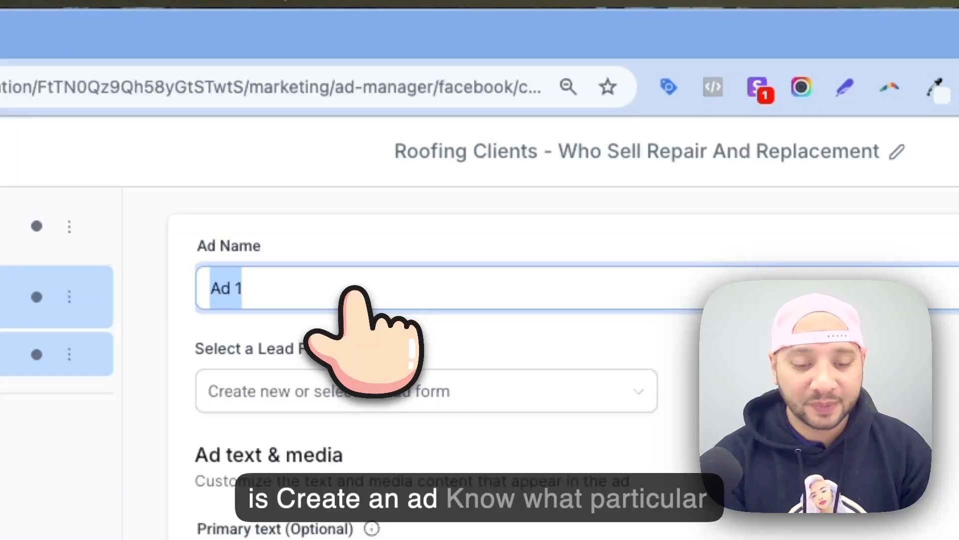
{"action": "type", "text": "Roof repairs"}
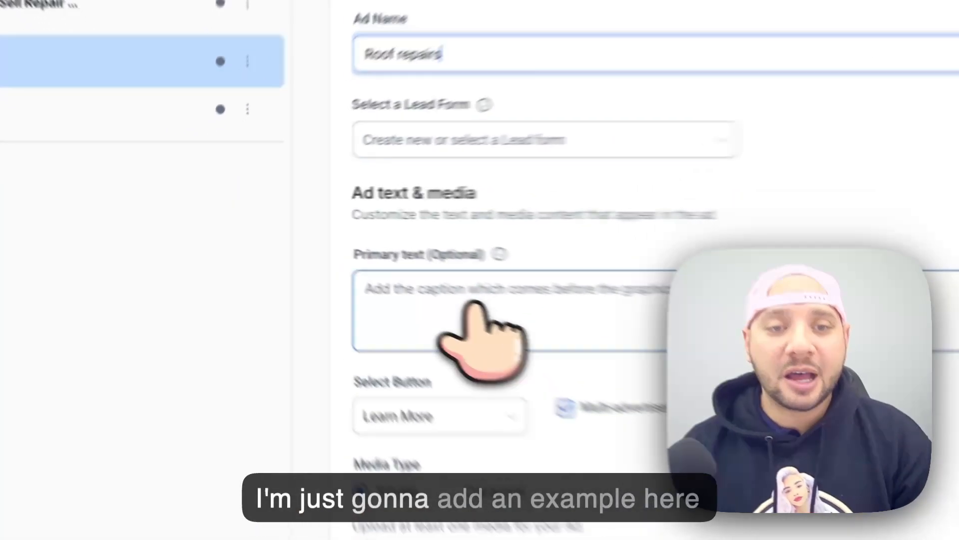
Write the ad's primary text in three lines: "Do you want more Roofing Repair Jobs", "Looking for Roof Replacement", "Get More Roofing Jobs Today".
{"action": "left_click", "coordinate": [328, 250]}
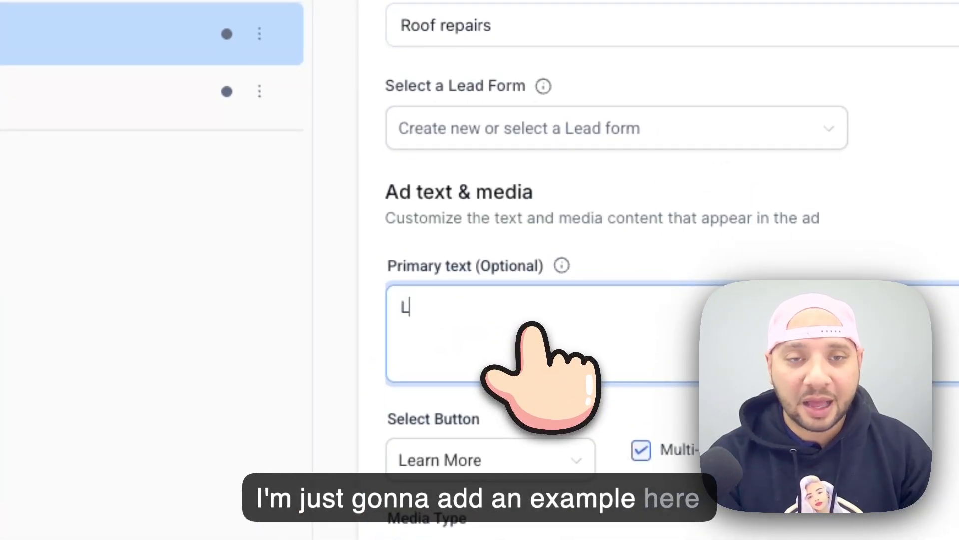
{"action": "type", "text": "Looking"}
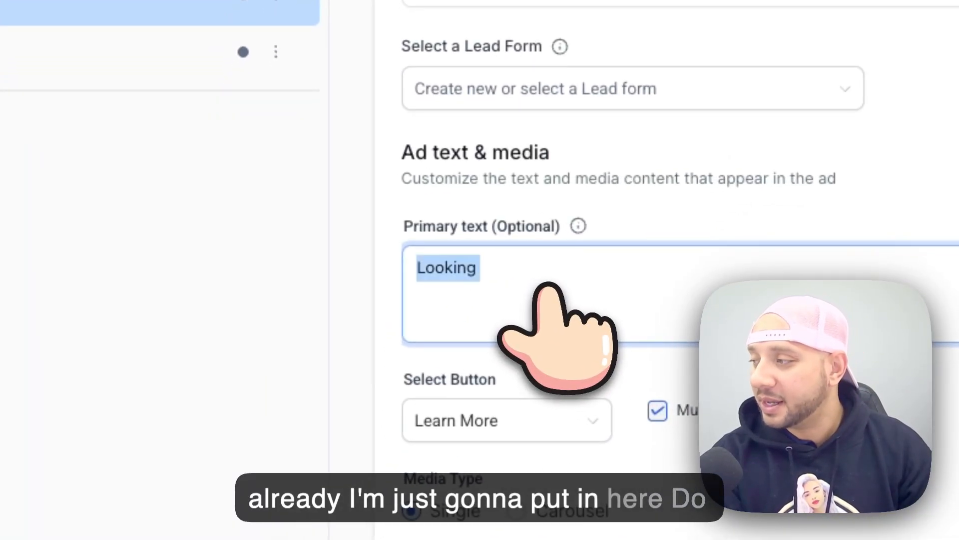
{"action": "type", "text": "Do you want more Roof"}
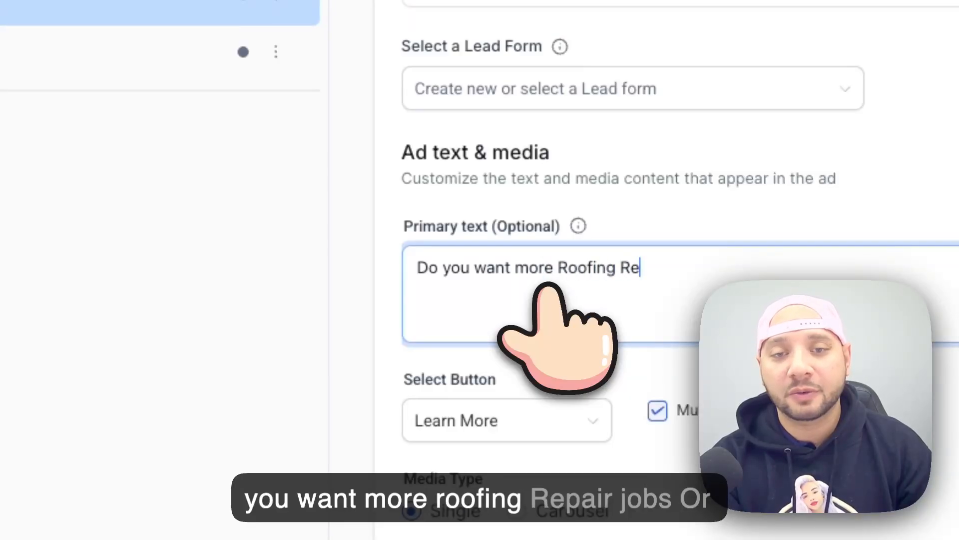
{"action": "type", "text": "ing Repair Jobs"}
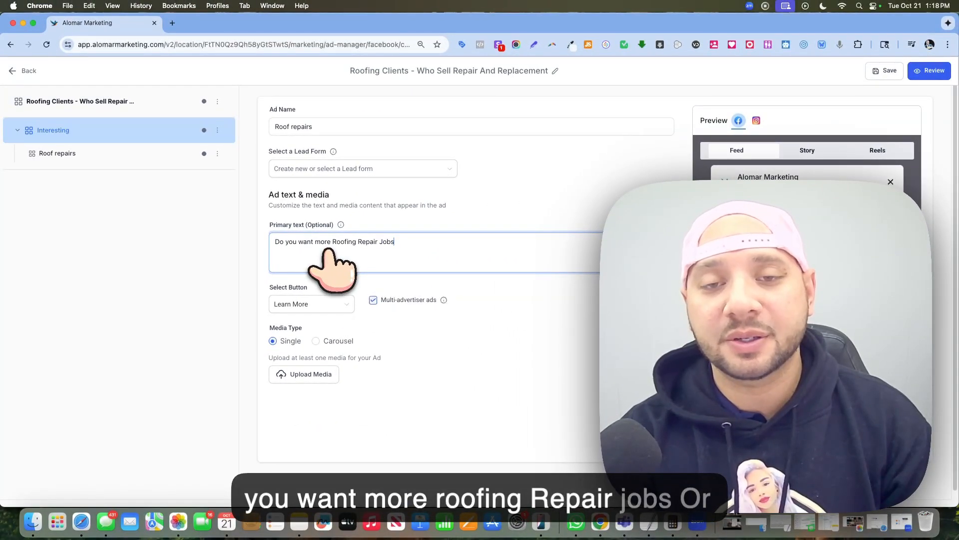
{"action": "key", "text": "Return"}
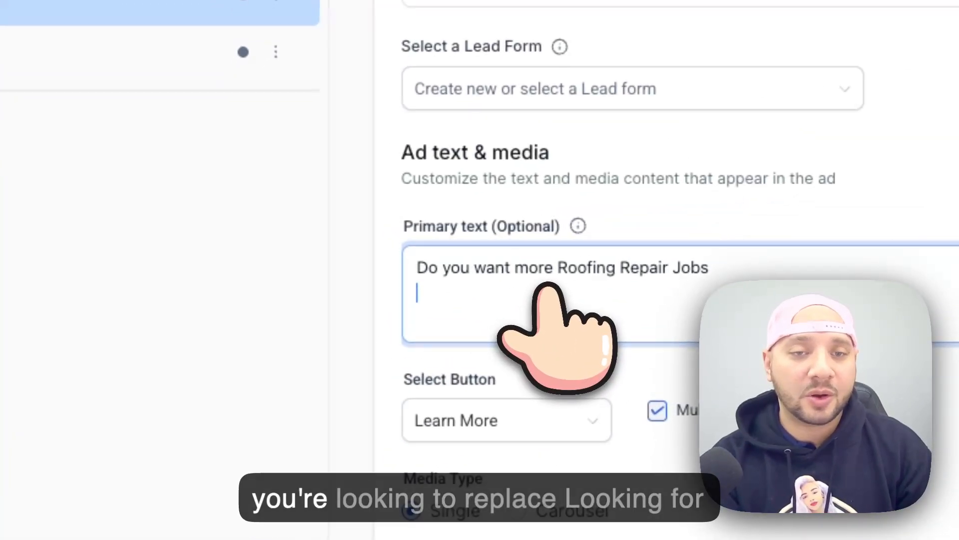
{"action": "type", "text": "Looking to Repl"}
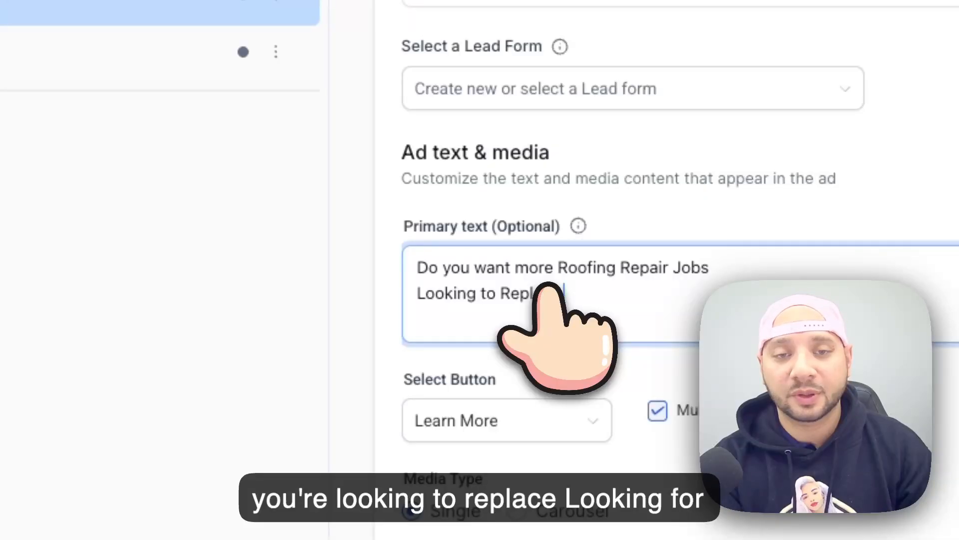
{"action": "key", "text": "BackSpace"}
{"action": "key", "text": "BackSpace"}
{"action": "key", "text": "BackSpace"}
{"action": "key", "text": "BackSpace"}
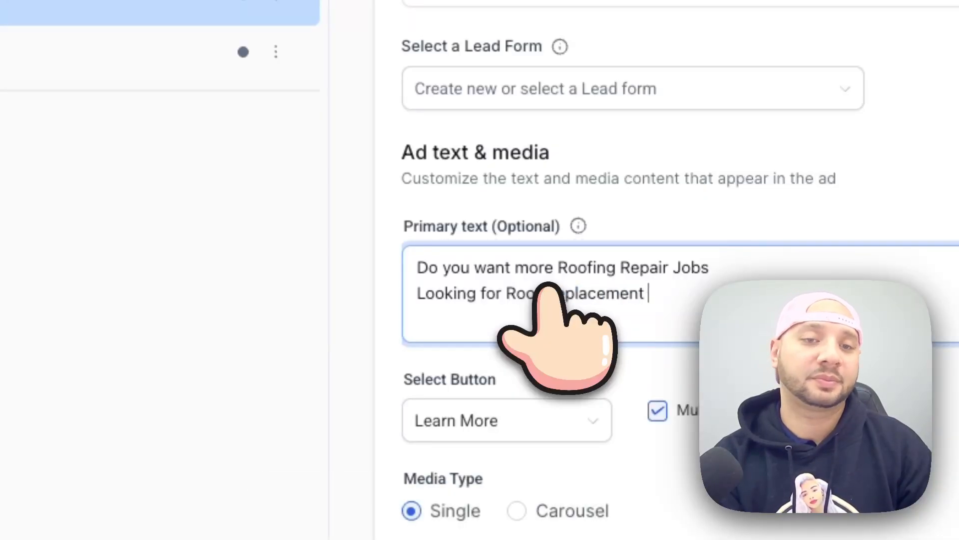
{"action": "key", "text": "Return"}
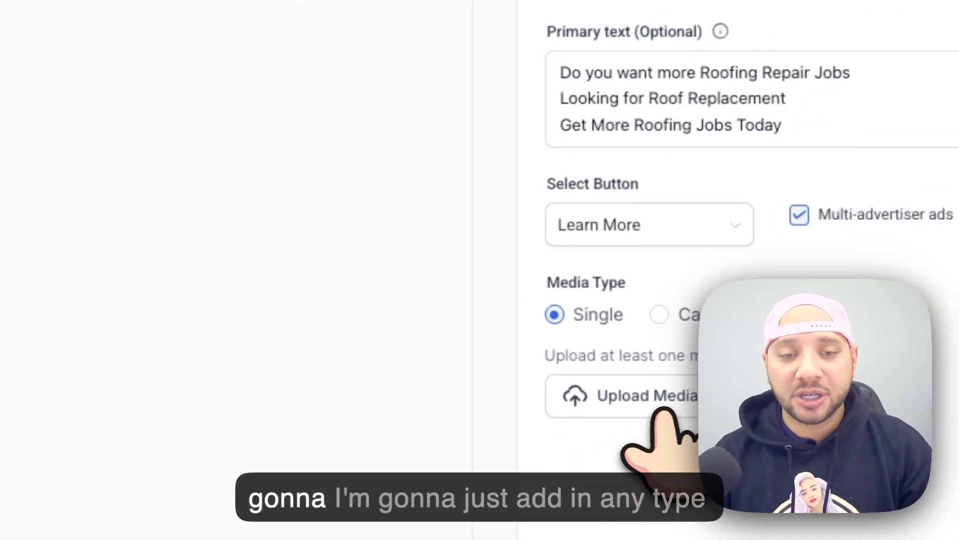
Add the "56 Leads Per Day" image, (5) Instagram.png, from the media storage to the ad.
{"action": "left_click", "coordinate": [663, 413]}
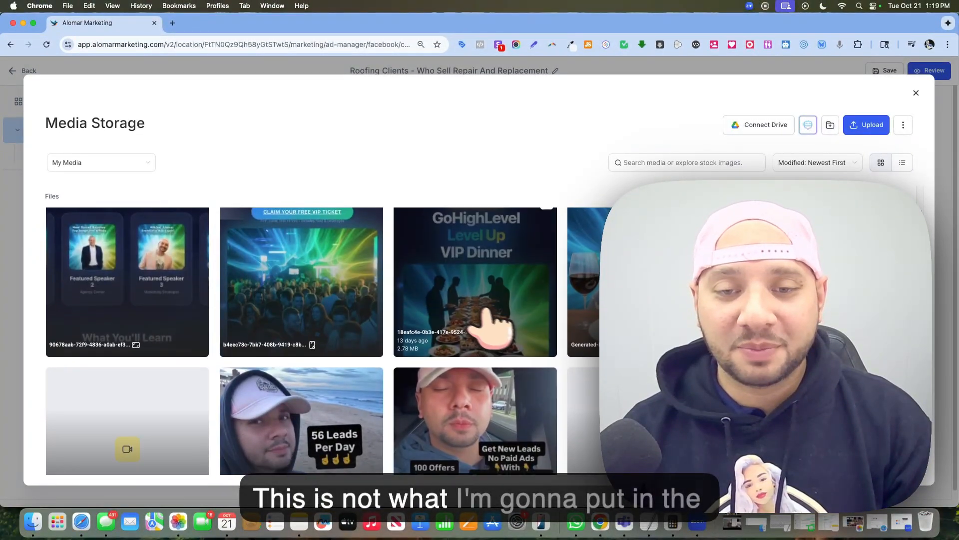
{"action": "scroll", "coordinate": [484, 328], "scroll_direction": "down", "scroll_amount": 1}
{"action": "scroll", "coordinate": [575, 350], "scroll_direction": "up", "scroll_amount": 3}
{"action": "scroll", "coordinate": [580, 333], "scroll_direction": "up", "scroll_amount": 3}
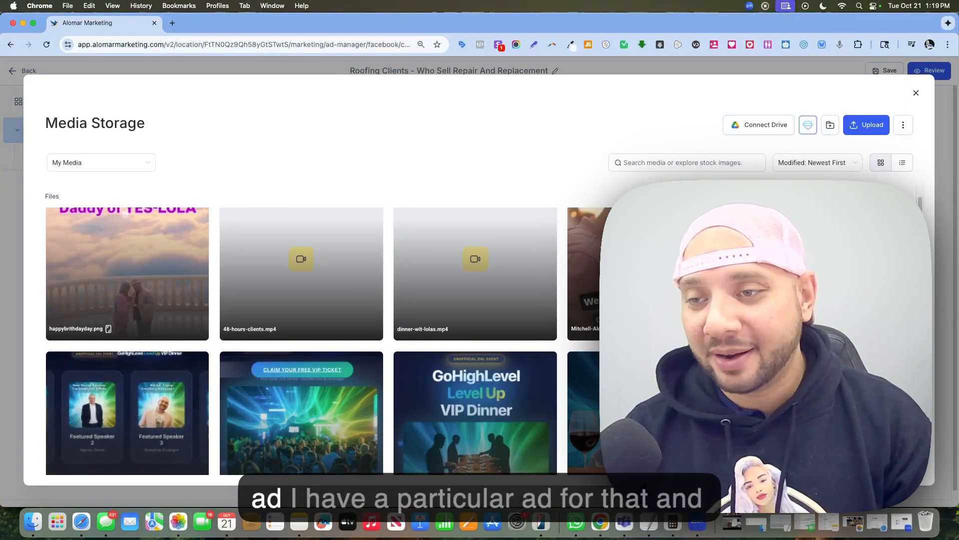
{"action": "scroll", "coordinate": [299, 350], "scroll_direction": "down", "scroll_amount": 5}
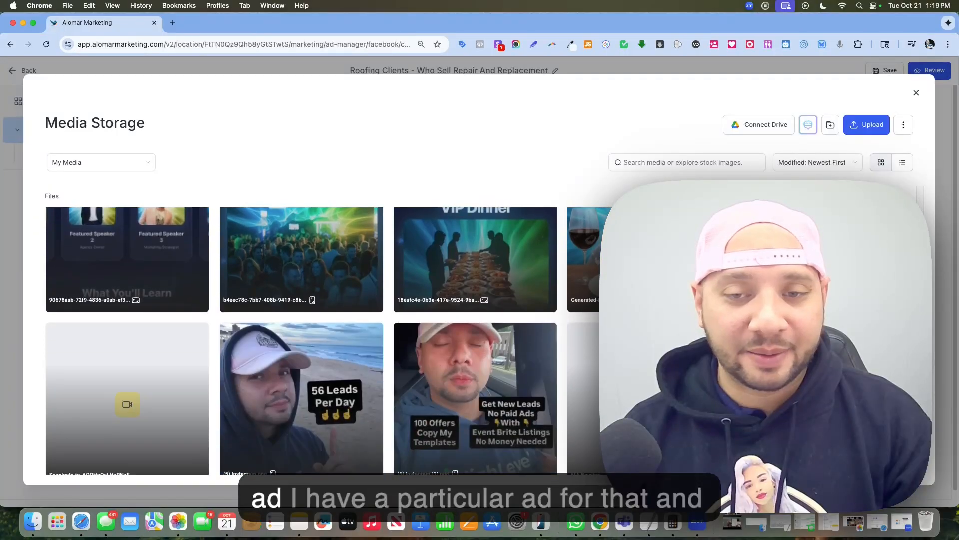
{"action": "left_click", "coordinate": [332, 392]}
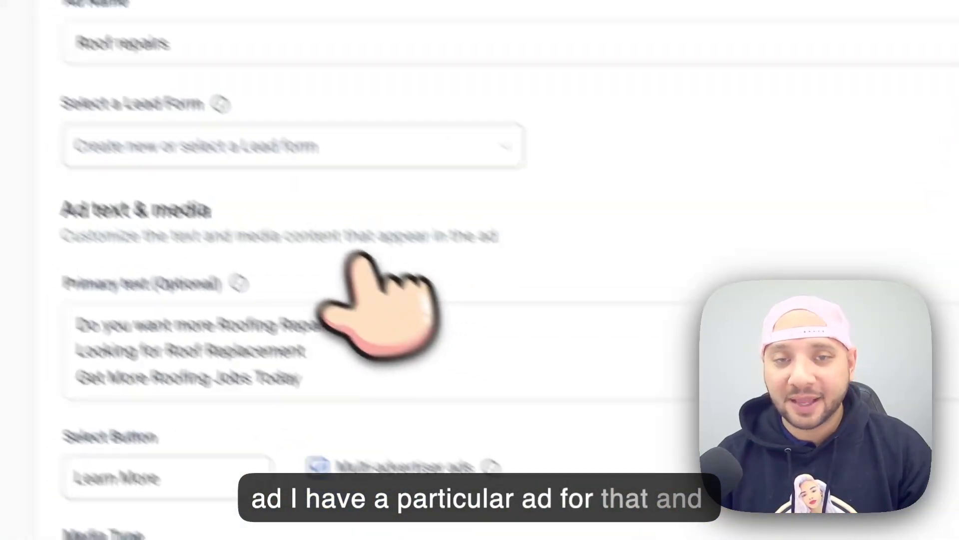
Enter "Get 5 to 10 New Homeowners Per Week" as the headline of the ad's image.
{"action": "scroll", "coordinate": [362, 245], "scroll_direction": "down", "scroll_amount": 3}
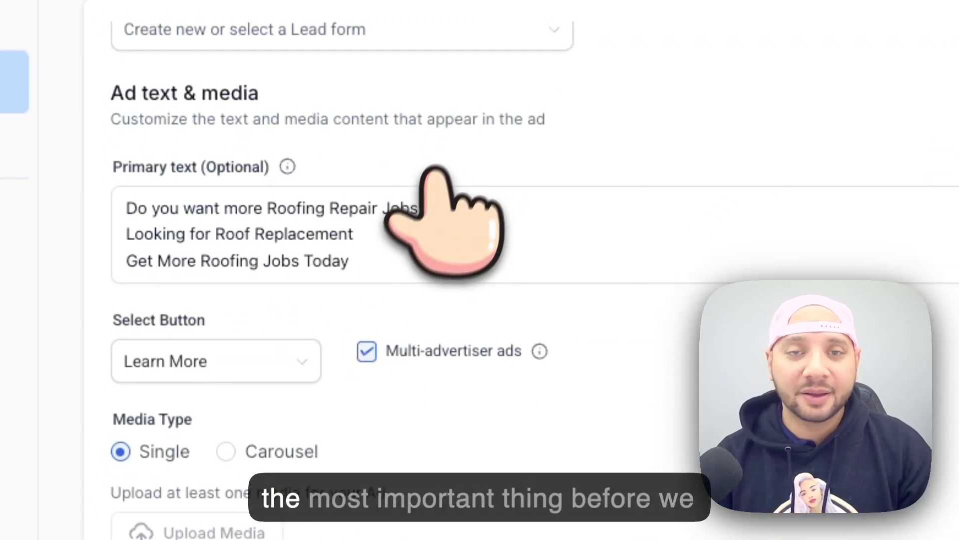
{"action": "scroll", "coordinate": [390, 102], "scroll_direction": "up", "scroll_amount": 3}
{"action": "scroll", "coordinate": [379, 150], "scroll_direction": "down", "scroll_amount": 3}
{"action": "scroll", "coordinate": [424, 210], "scroll_direction": "down", "scroll_amount": 5}
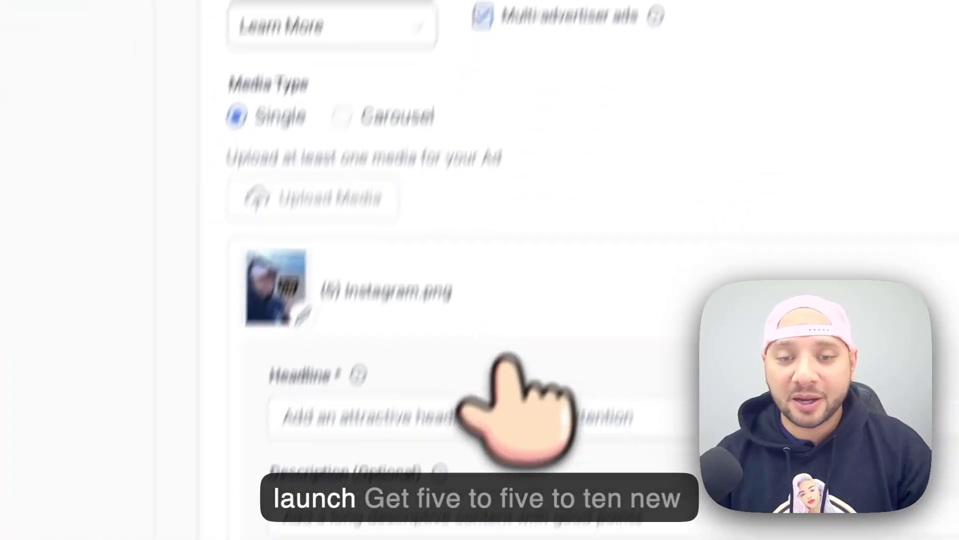
{"action": "left_click", "coordinate": [522, 345]}
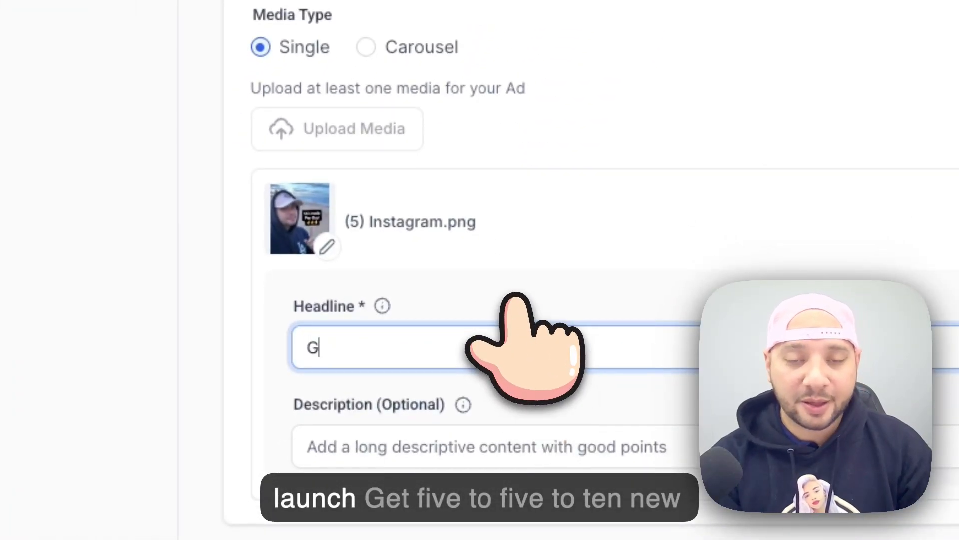
{"action": "type", "text": "Get "}
{"action": "type", "text": "5-"}
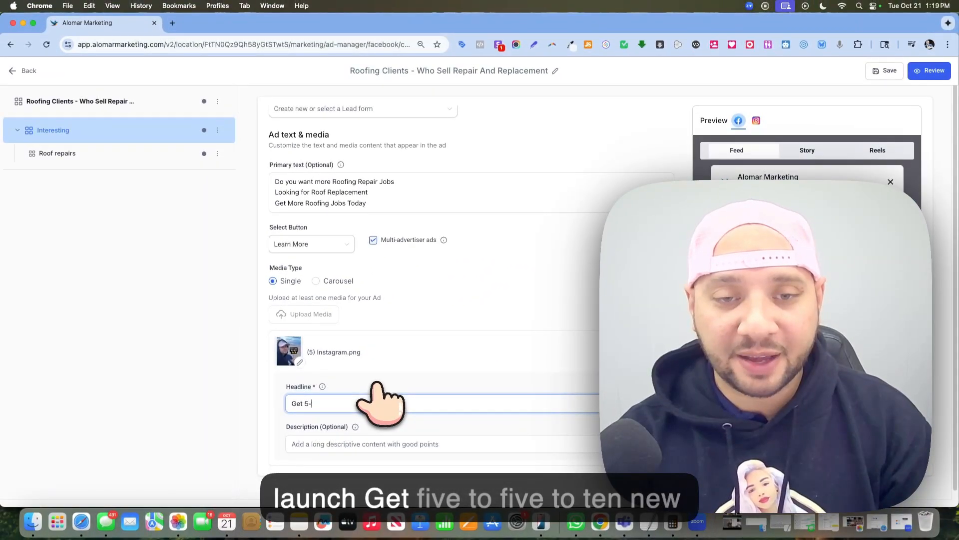
{"action": "type", "text": "1"}
{"action": "key", "text": "BackSpace"}
{"action": "key", "text": "BackSpace"}
{"action": "type", "text": "to 1"}
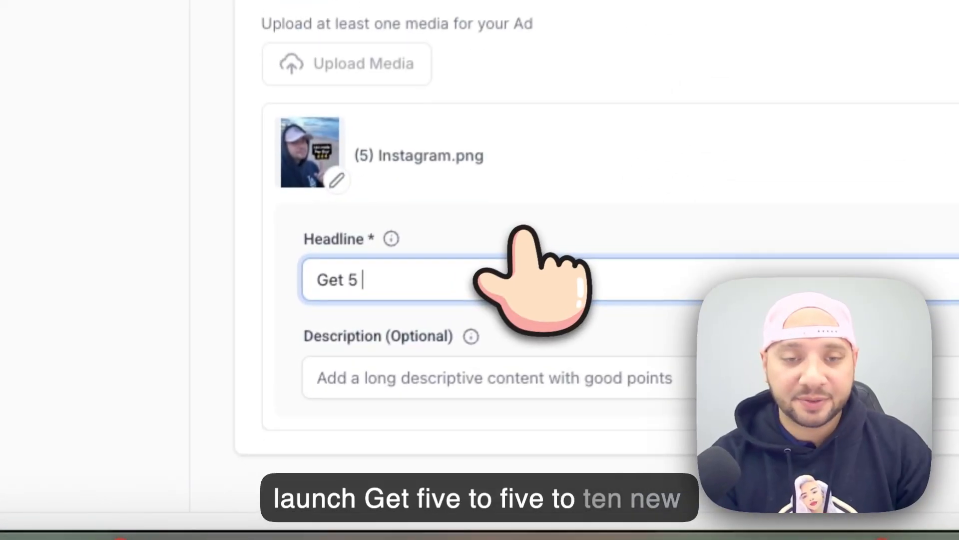
{"action": "type", "text": "0 New Hom"}
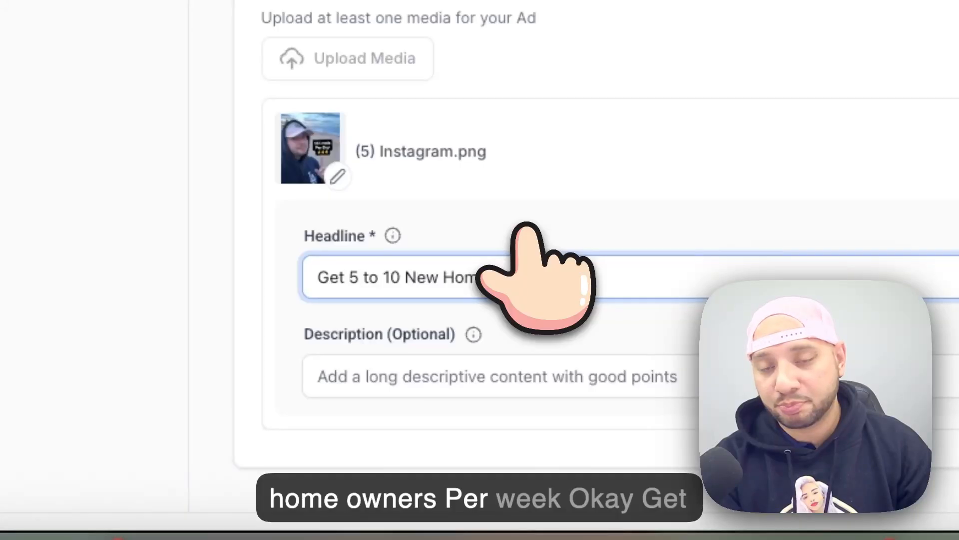
{"action": "type", "text": "eowners Per Week"}
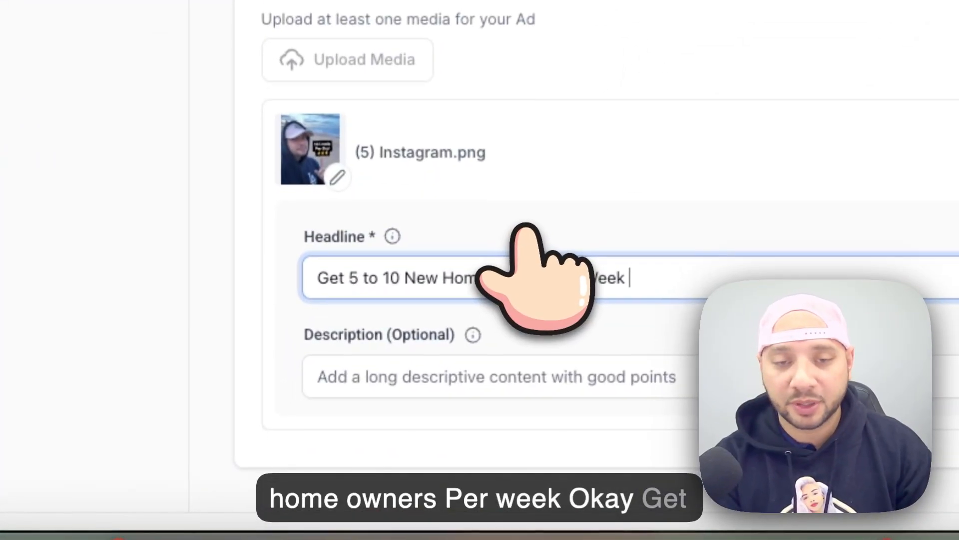
Enter "Get More Information" as the optional description of the ad's image.
{"action": "key", "text": "Tab"}
{"action": "type", "text": "Get M"}
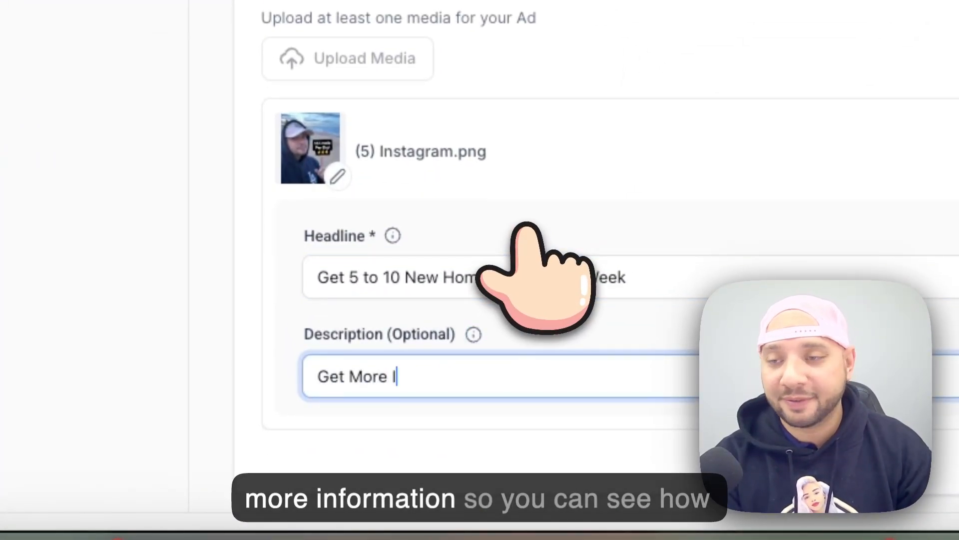
{"action": "type", "text": "ore Information"}
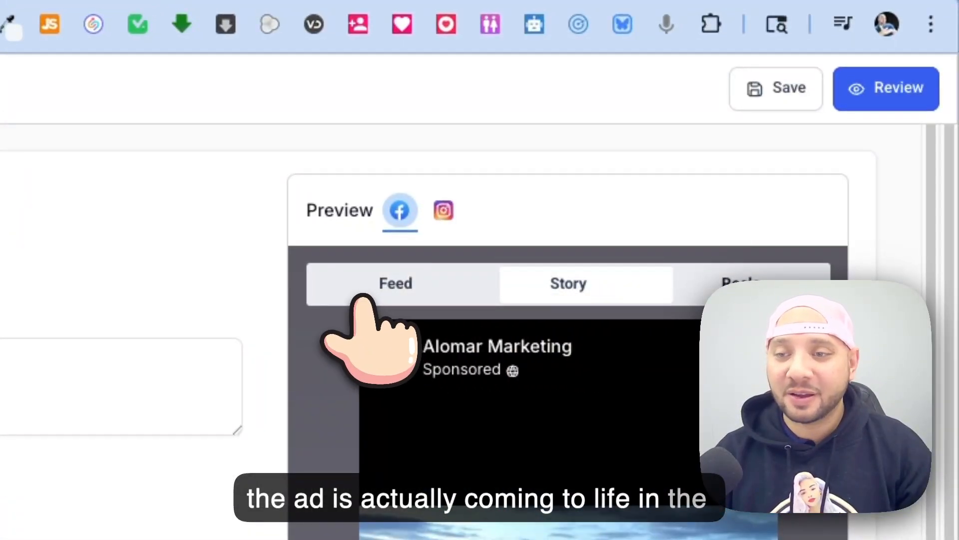
Preview the ad in the Facebook Feed and Reels placements.
{"action": "left_click", "coordinate": [362, 297]}
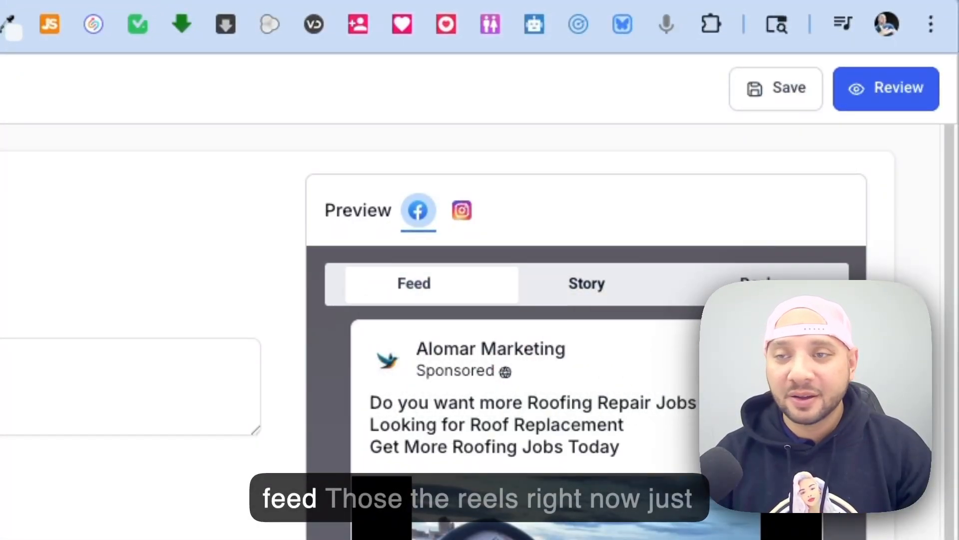
{"action": "left_click", "coordinate": [745, 283]}
{"action": "left_click", "coordinate": [435, 297]}
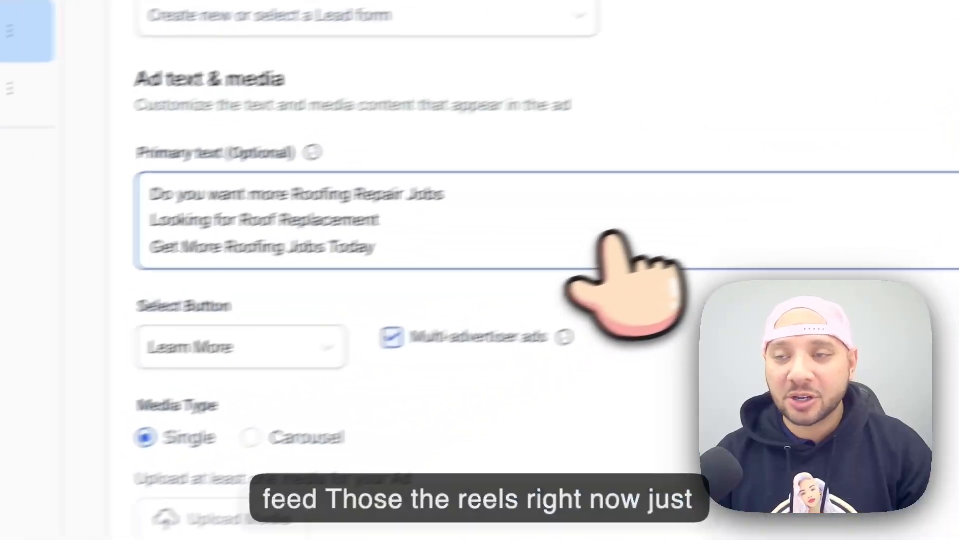
Create a new Facebook lead form for the ad and name it "Roof Repair and Replacement".
{"action": "scroll", "coordinate": [504, 452], "scroll_direction": "down", "scroll_amount": 1}
{"action": "scroll", "coordinate": [477, 464], "scroll_direction": "up", "scroll_amount": 3}
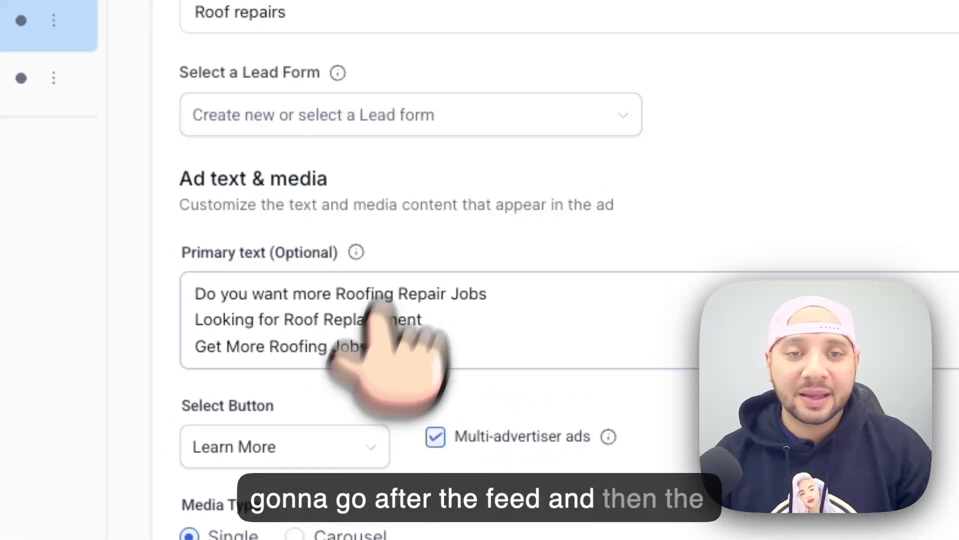
{"action": "left_click", "coordinate": [452, 123]}
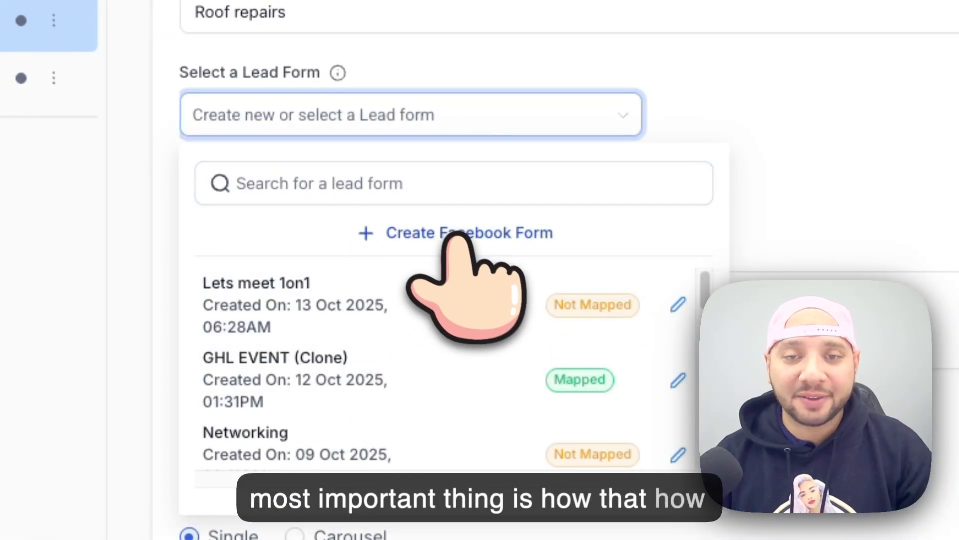
{"action": "left_click", "coordinate": [460, 235]}
{"action": "triple_click", "coordinate": [500, 98]}
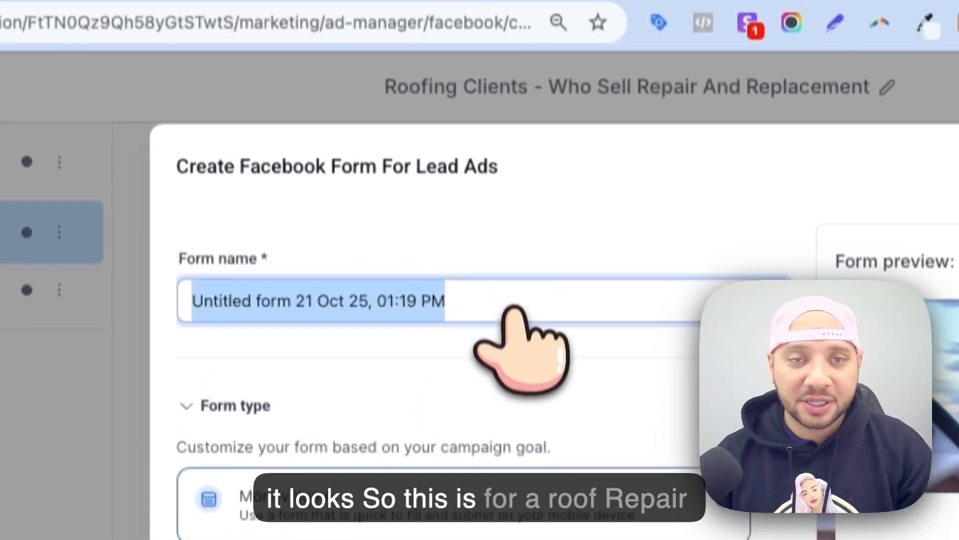
{"action": "type", "text": "Roo"}
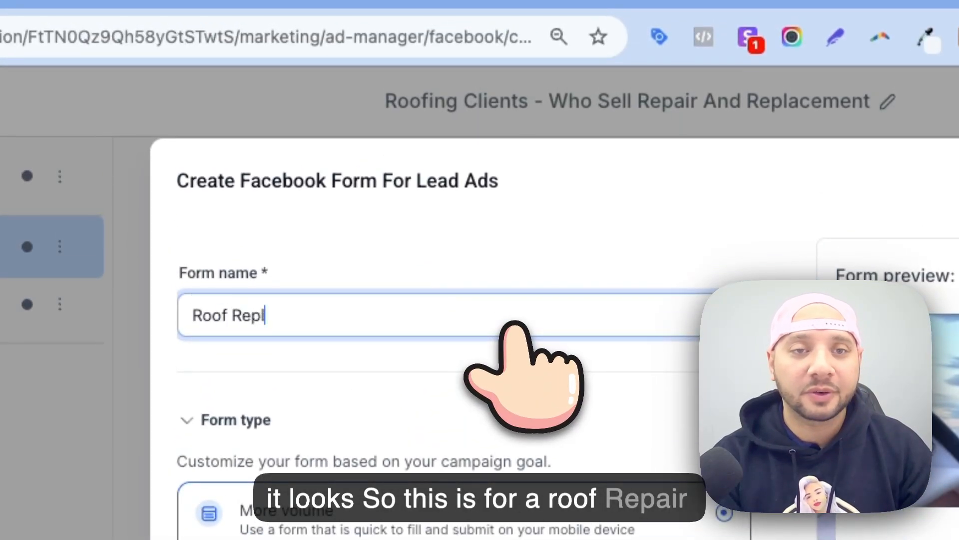
{"action": "type", "text": "f Repl"}
{"action": "key", "text": "BackSpace"}
{"action": "type", "text": "air and Replacement"}
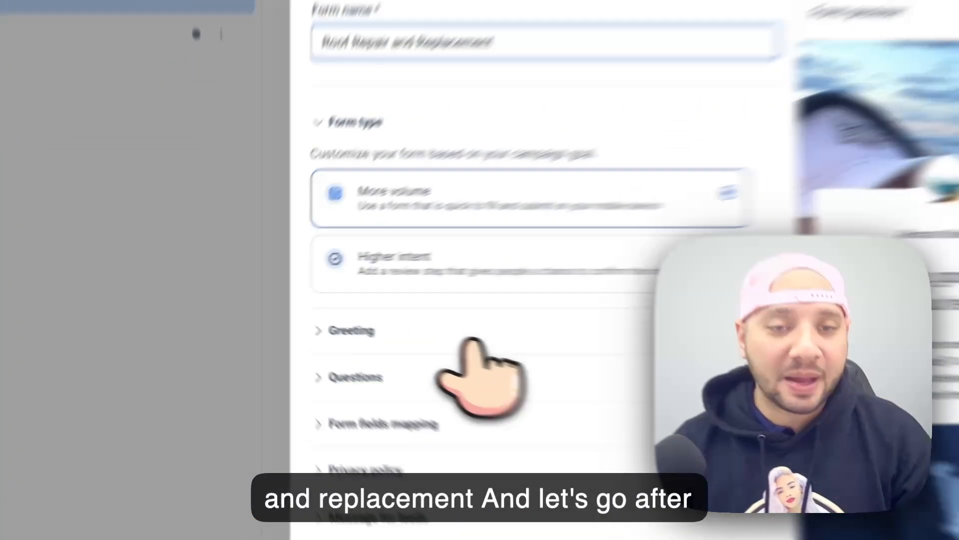
Check the form type options and replace the form's default greeting headline with "Want More Roof Repair Jobs".
{"action": "left_click", "coordinate": [345, 314]}
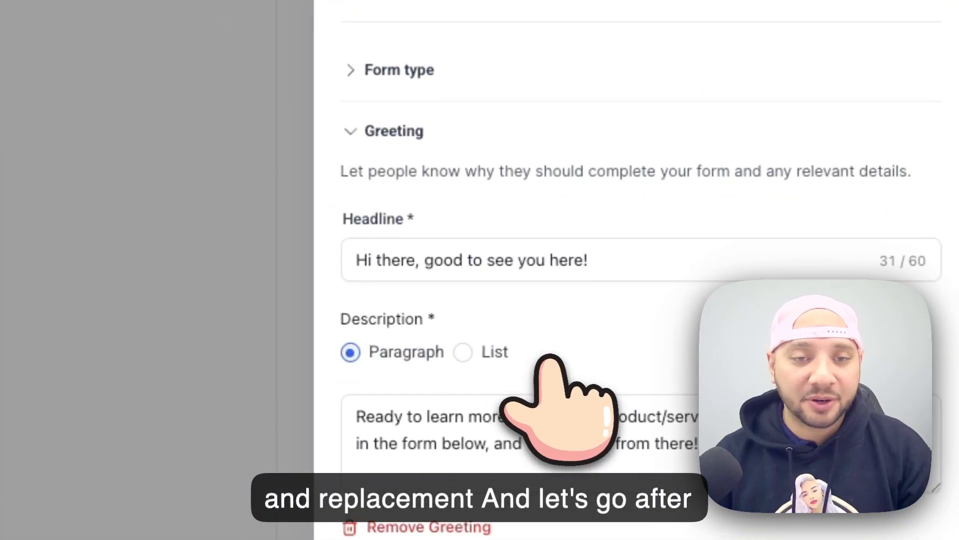
{"action": "triple_click", "coordinate": [453, 279]}
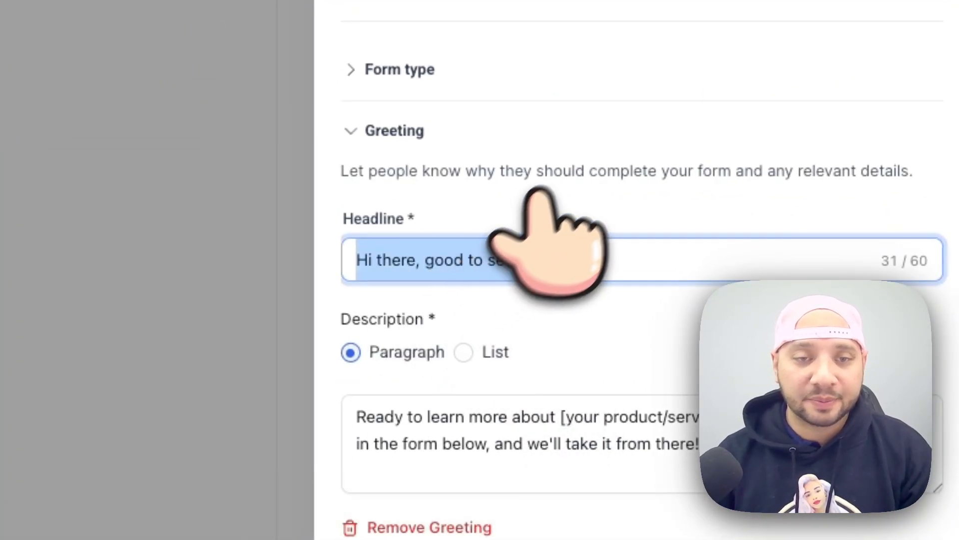
{"action": "type", "text": "Lookgin"}
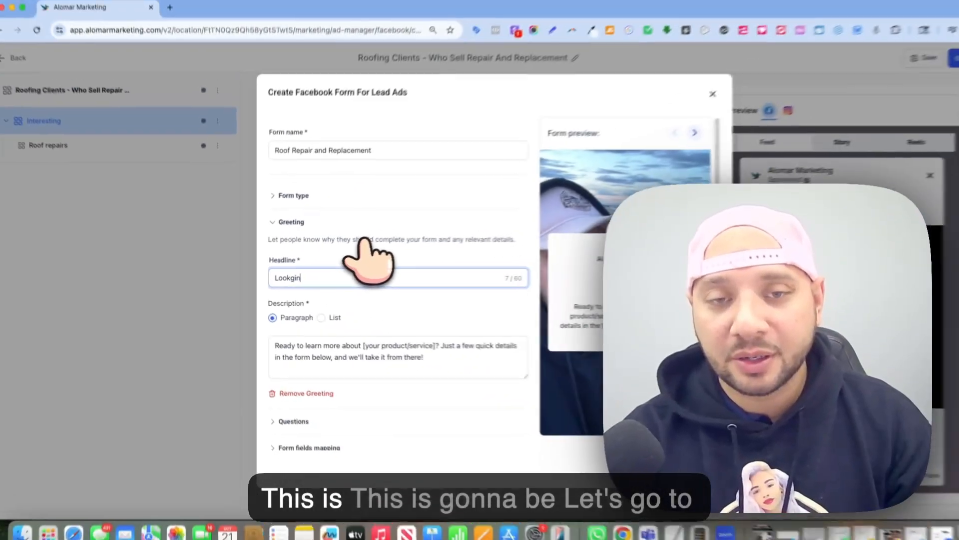
{"action": "key", "text": "BackSpace"}
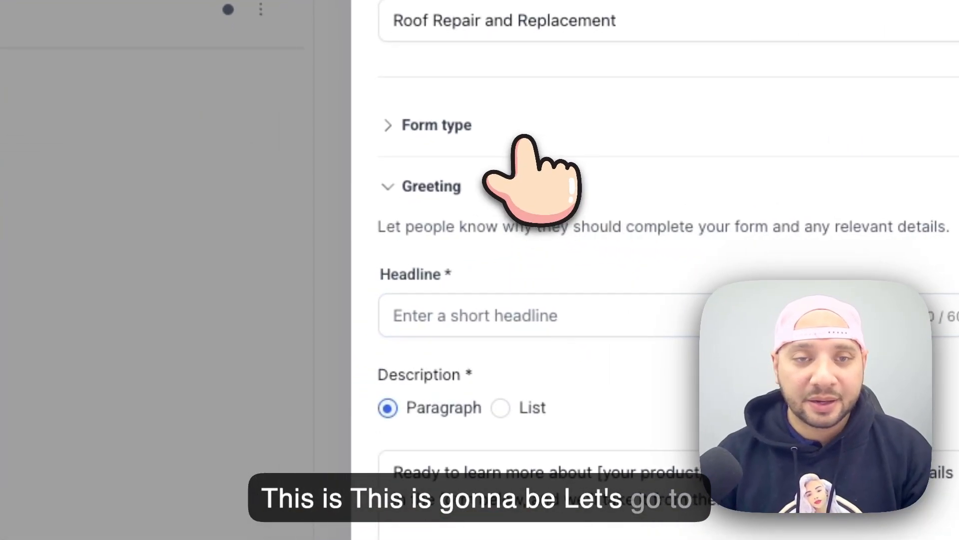
{"action": "left_click", "coordinate": [524, 138]}
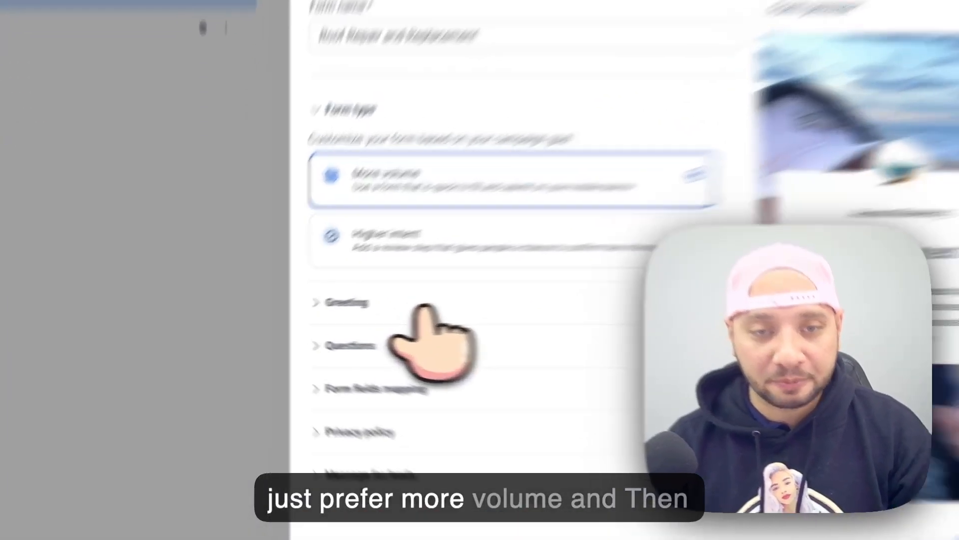
{"action": "left_click", "coordinate": [424, 306]}
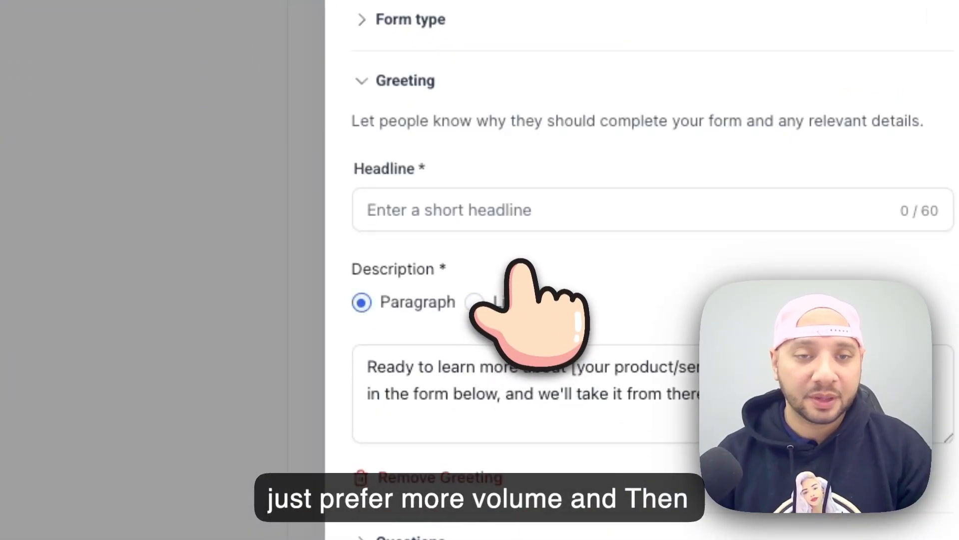
{"action": "left_click", "coordinate": [572, 212]}
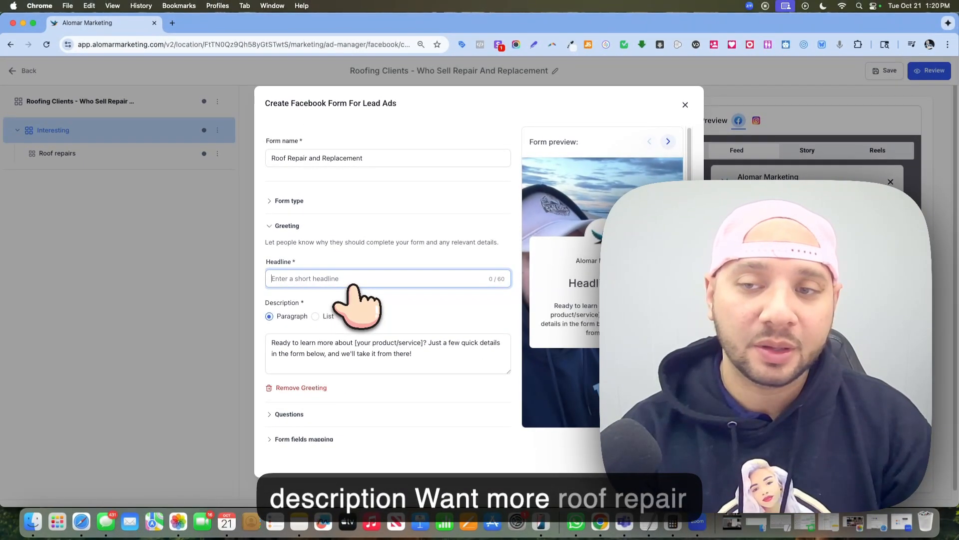
{"action": "type", "text": "Want "}
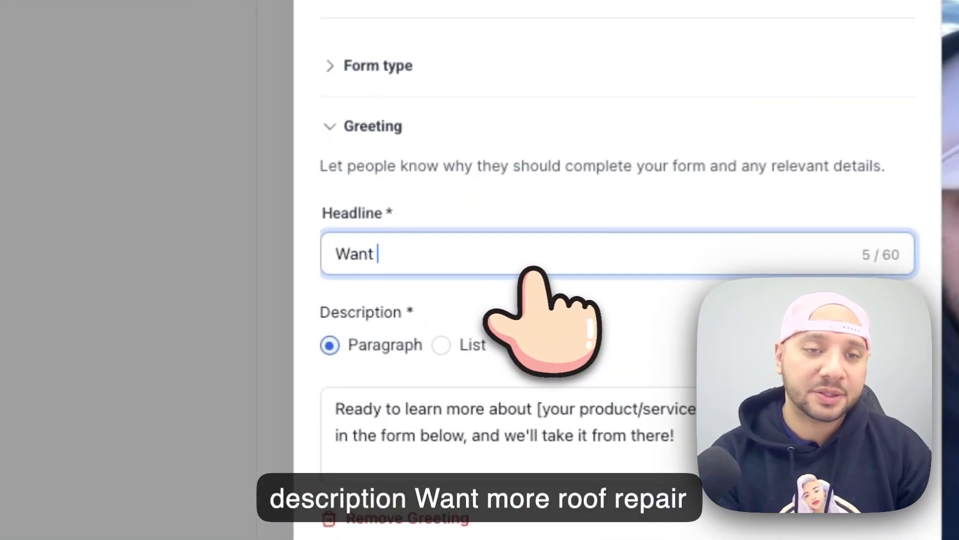
{"action": "type", "text": "More Roof "}
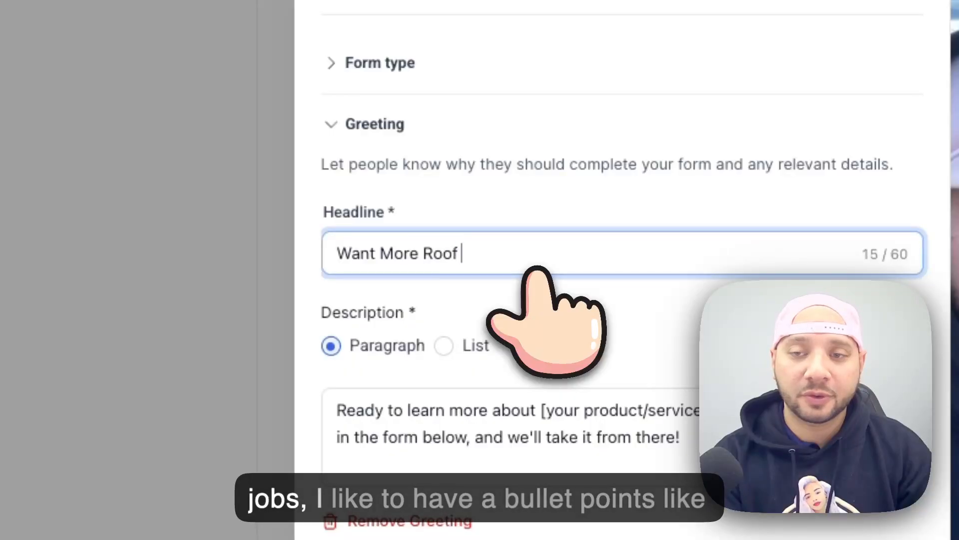
{"action": "type", "text": "Repair Jobs"}
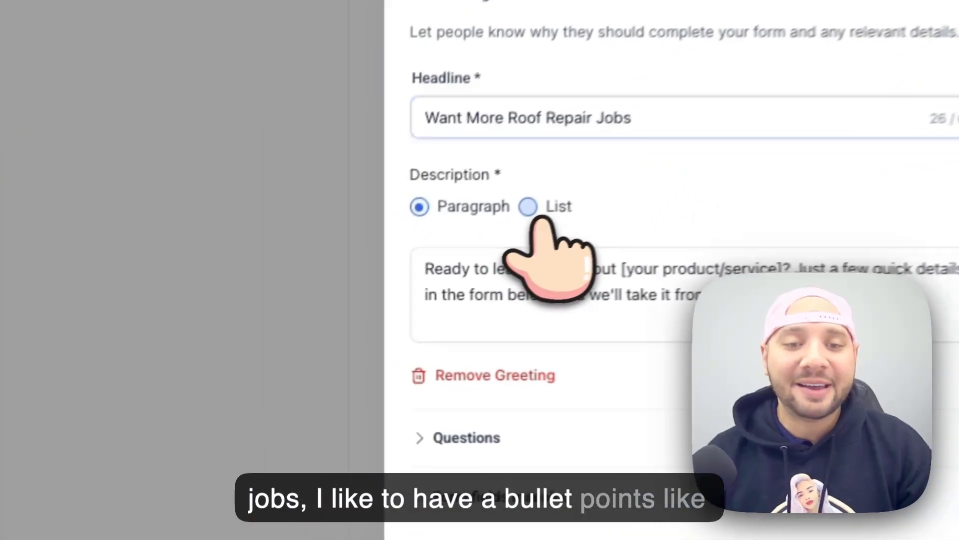
Switch the greeting description to a list and enter "Don't Shared Your Customers With Others" as the first bullet.
{"action": "left_click", "coordinate": [315, 316]}
{"action": "left_click", "coordinate": [547, 281]}
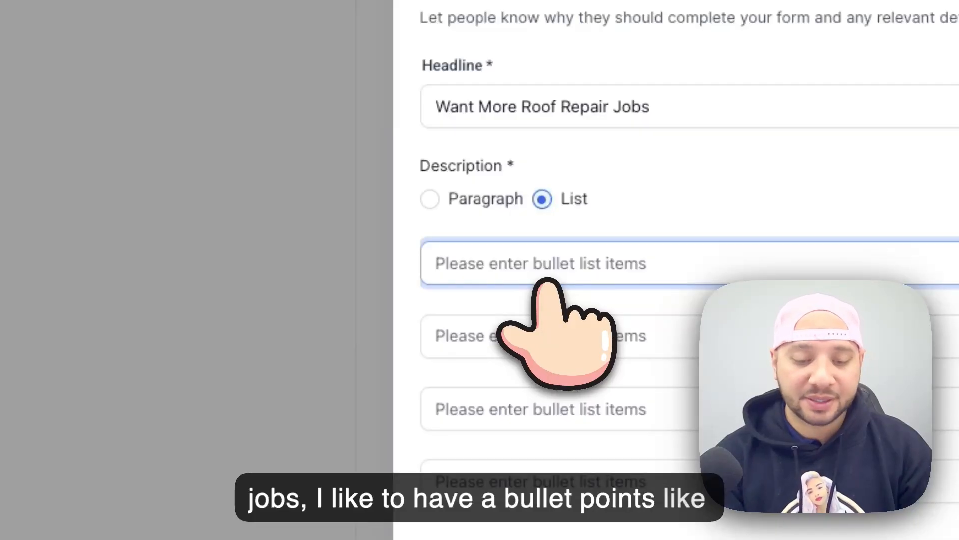
{"action": "type", "text": "M"}
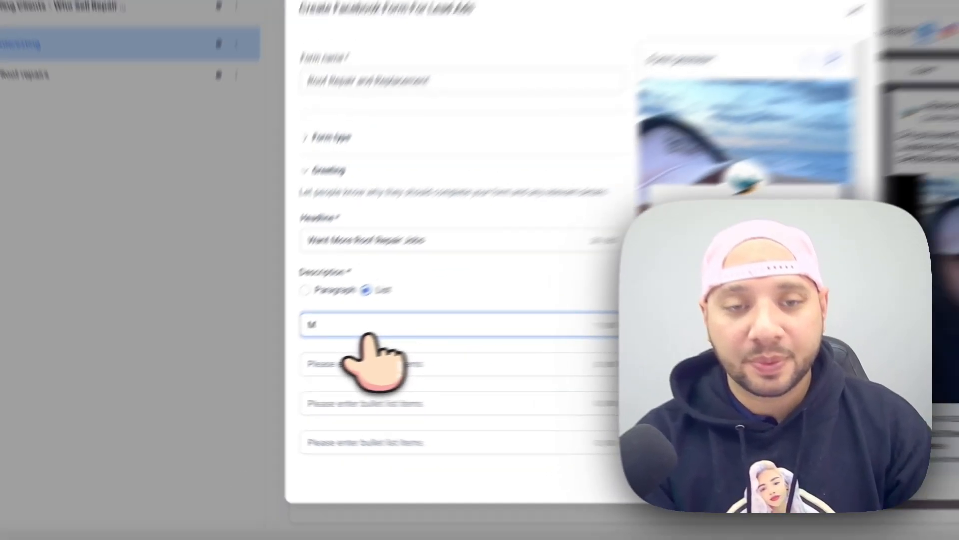
{"action": "key", "text": "BackSpace"}
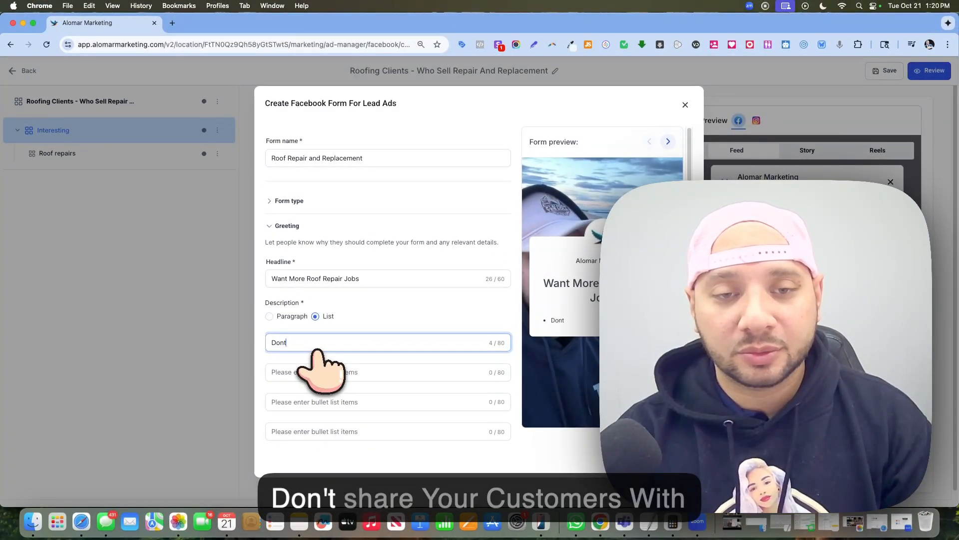
{"action": "type", "text": "Dont Share"}
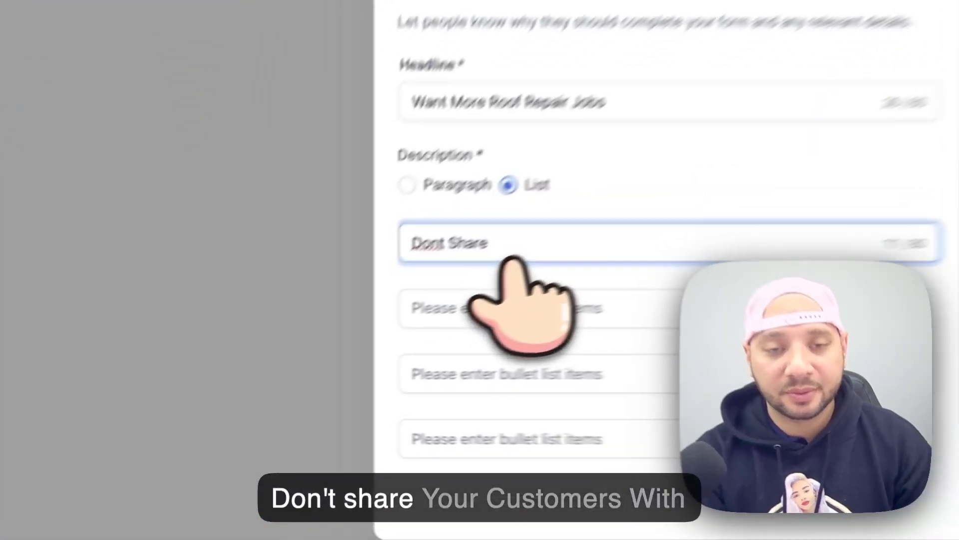
{"action": "key", "text": "BackSpace"}
{"action": "type", "text": "d"}
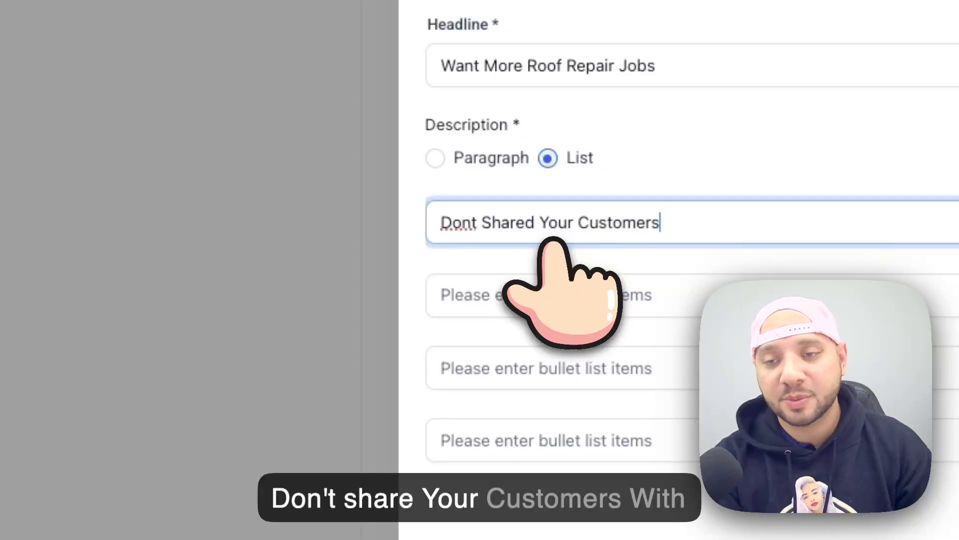
{"action": "type", "text": "Your Customers"}
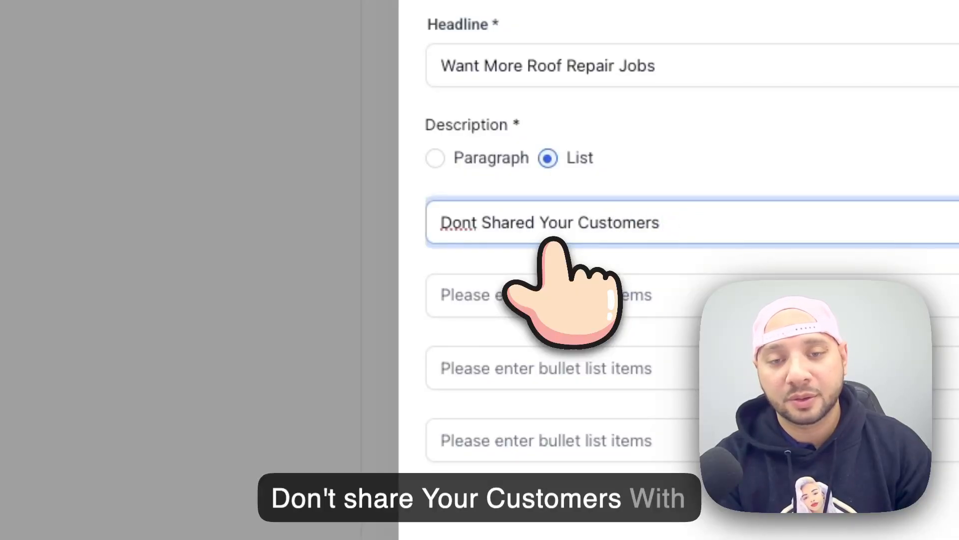
{"action": "type", "text": " With Others"}
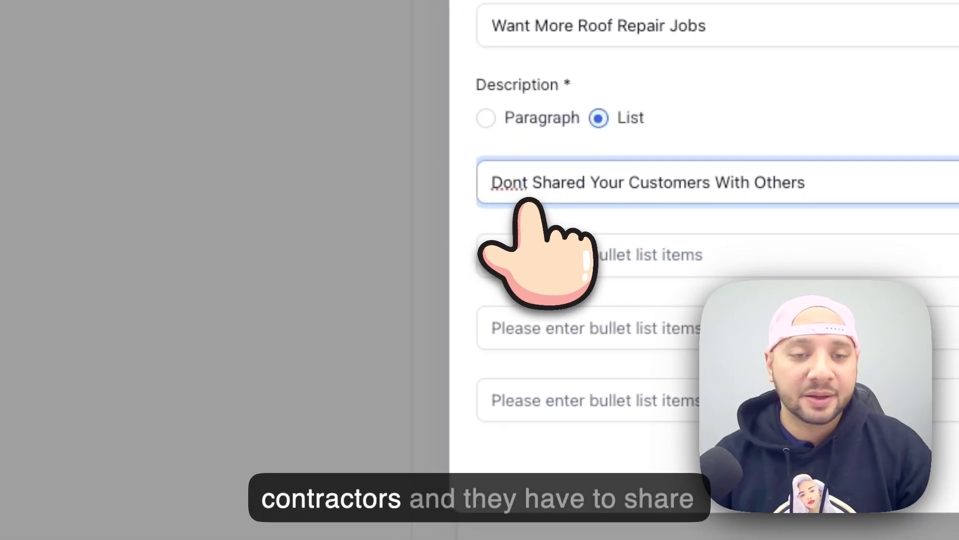
{"action": "left_click", "coordinate": [522, 196]}
{"action": "type", "text": "'"}
Enter "Roof Repair Jobs Near You" as the second bullet of the greeting description.
{"action": "left_click", "coordinate": [599, 256]}
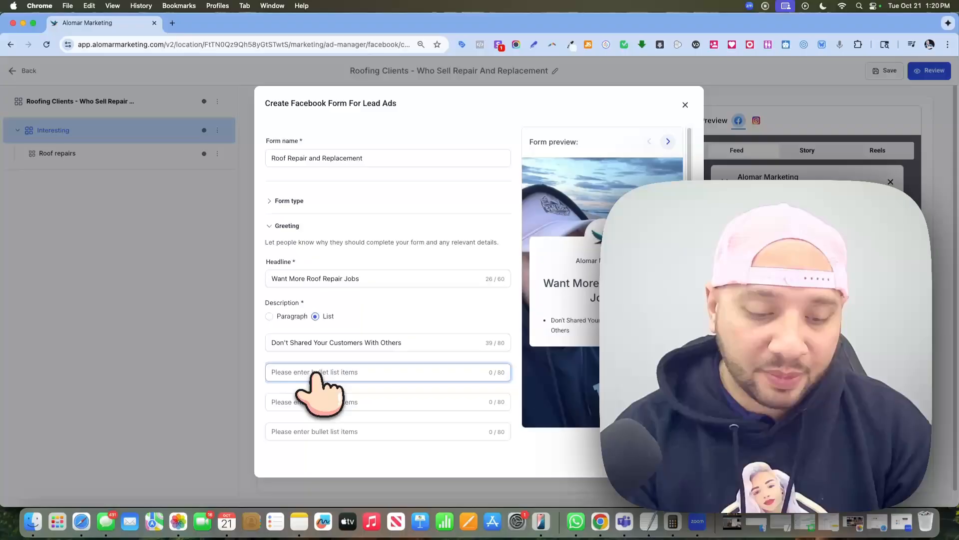
{"action": "type", "text": "Re"}
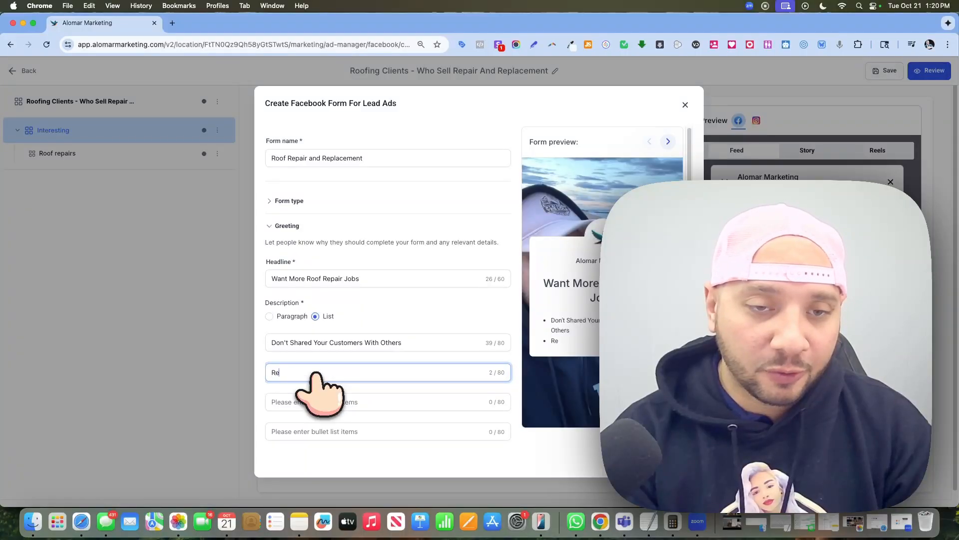
{"action": "key", "text": "BackSpace"}
{"action": "type", "text": "oof Repair Jobs Near You"}
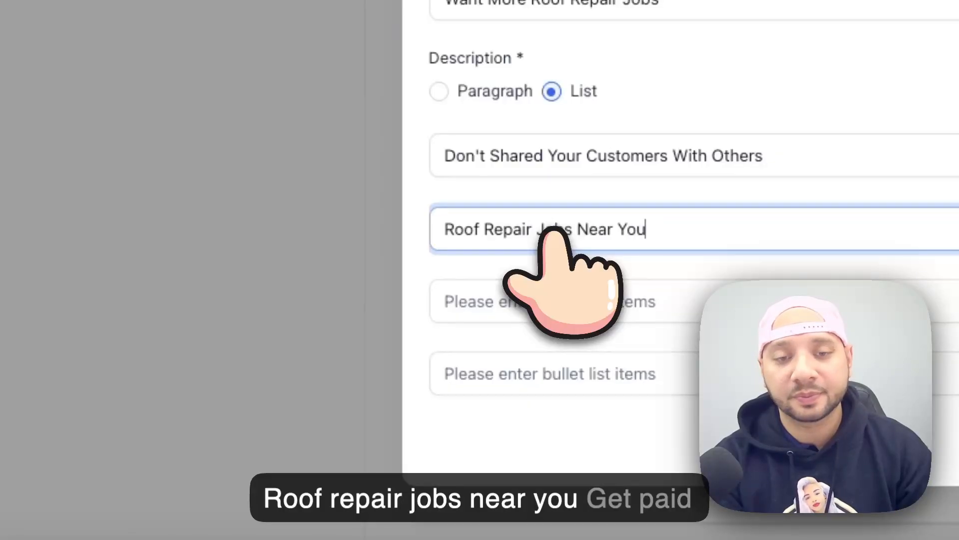
Fill the third and fourth greeting bullets with "Get Paid For Roof Replacement Jobs" and "Send Out Daily Estimates".
{"action": "key", "text": "Tab"}
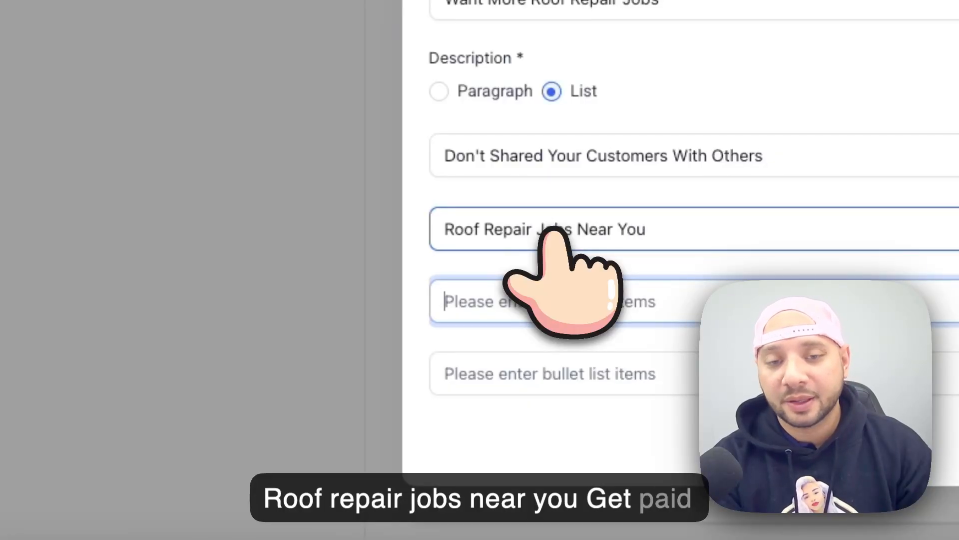
{"action": "type", "text": "Get Paid"}
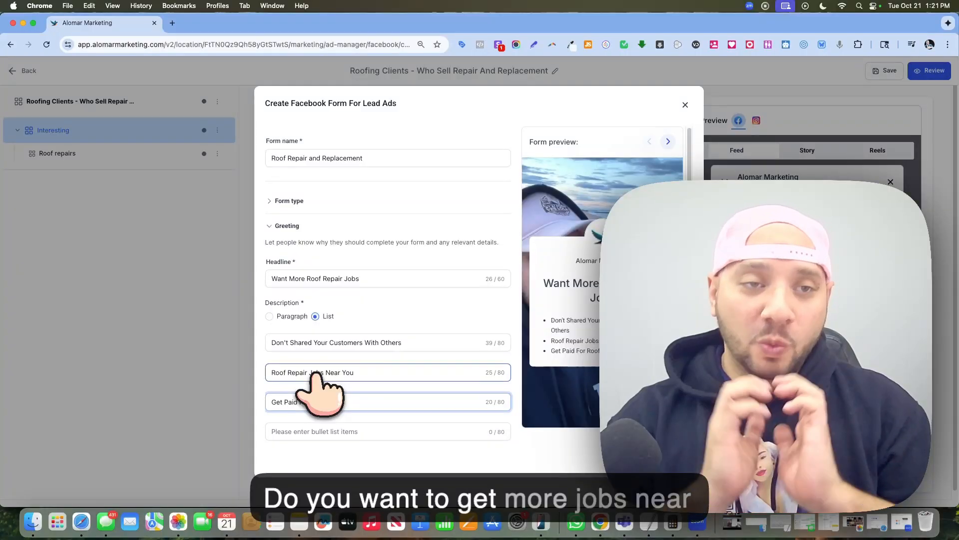
{"action": "type", "text": "Home"}
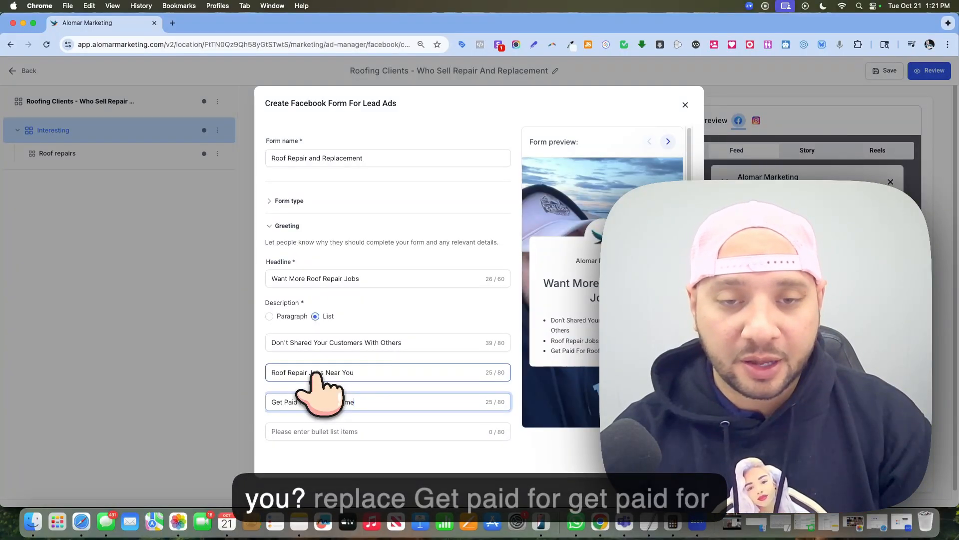
{"action": "type", "text": "nt"}
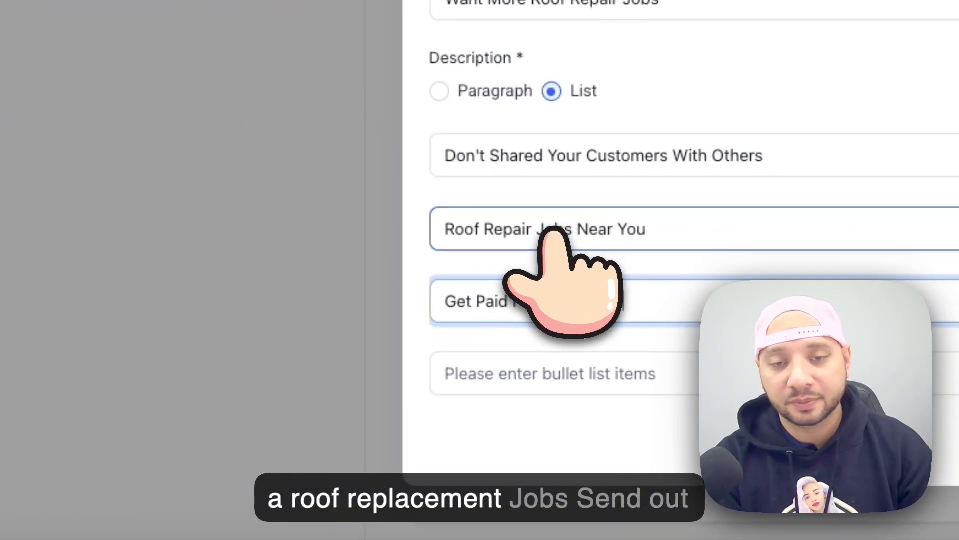
{"action": "key", "text": "Tab"}
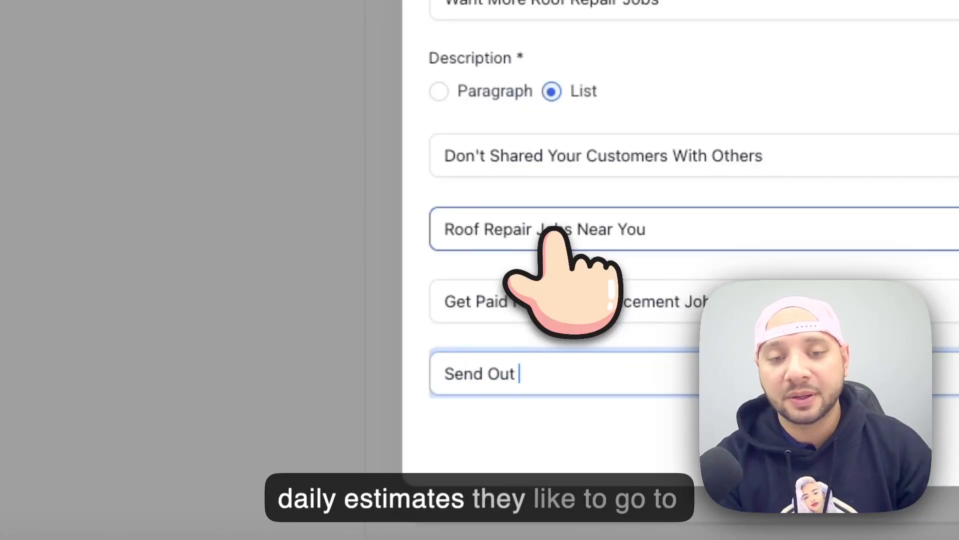
{"action": "type", "text": "imates"}
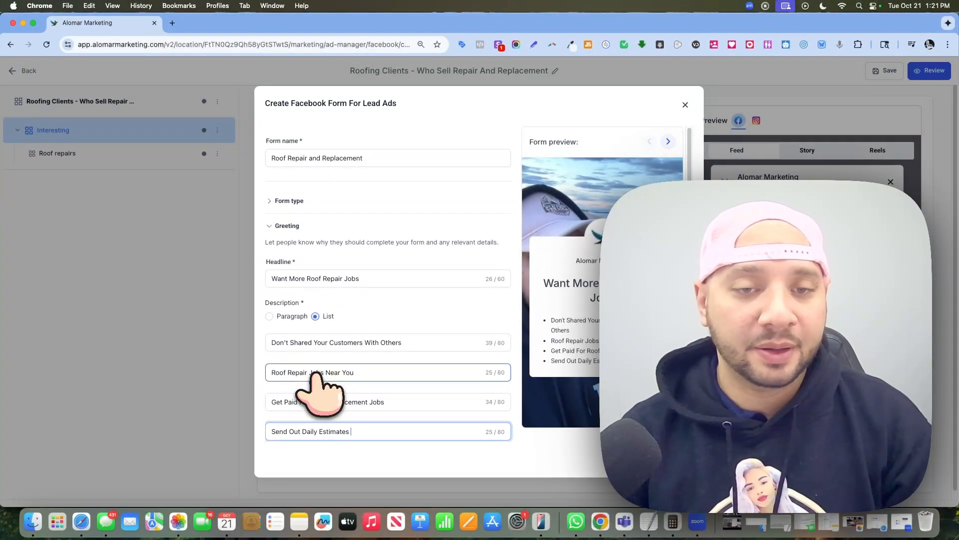
Move the bullet "Don't Shared Your Customers With Others" from the first to the fifth greeting bullet.
{"action": "scroll", "coordinate": [322, 350], "scroll_direction": "down", "scroll_amount": 3}
{"action": "triple_click", "coordinate": [400, 197]}
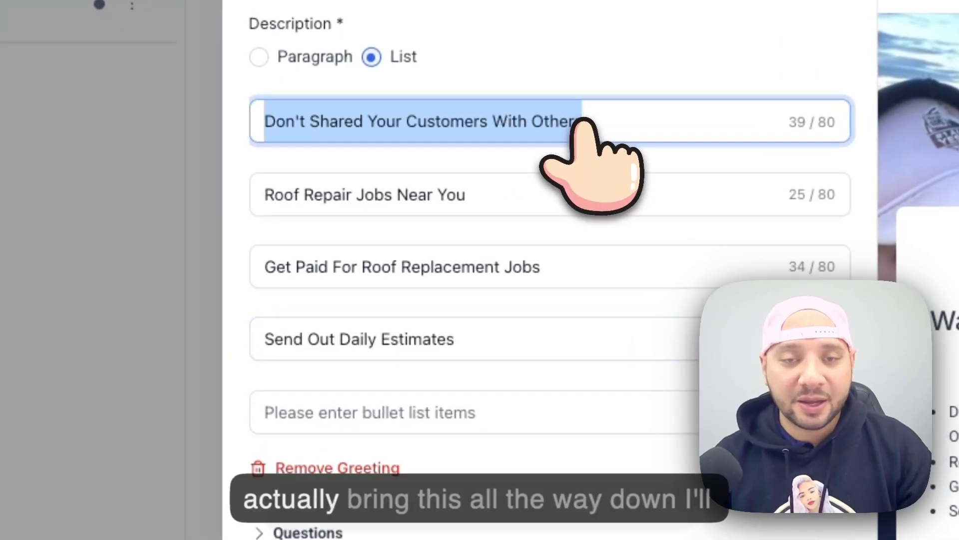
{"action": "key", "text": "ctrl+x"}
{"action": "left_click", "coordinate": [523, 407]}
{"action": "key", "text": "ctrl+v"}
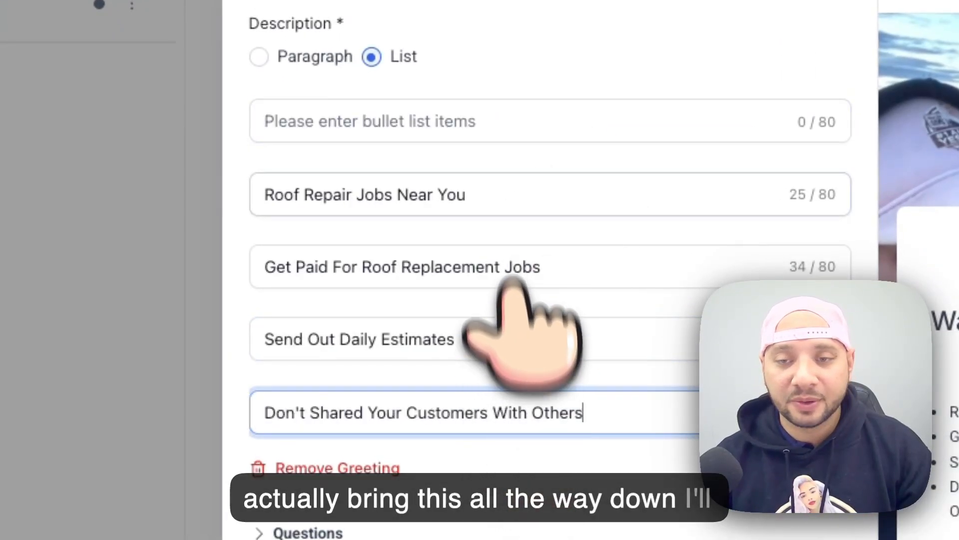
Enter "Get More Contracts Today" as the first bullet of the greeting description.
{"action": "left_click", "coordinate": [482, 135]}
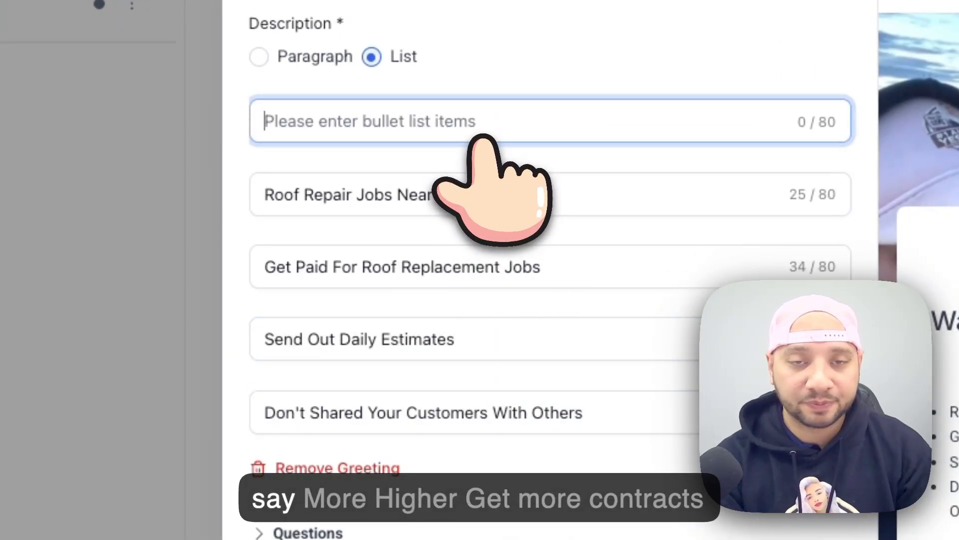
{"action": "type", "text": "Get M"}
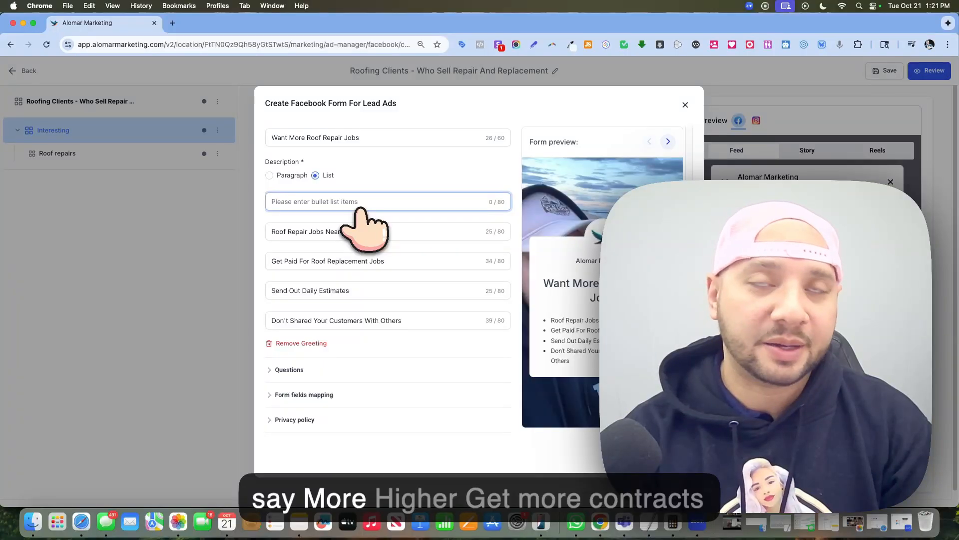
{"action": "type", "text": "Get More Con"}
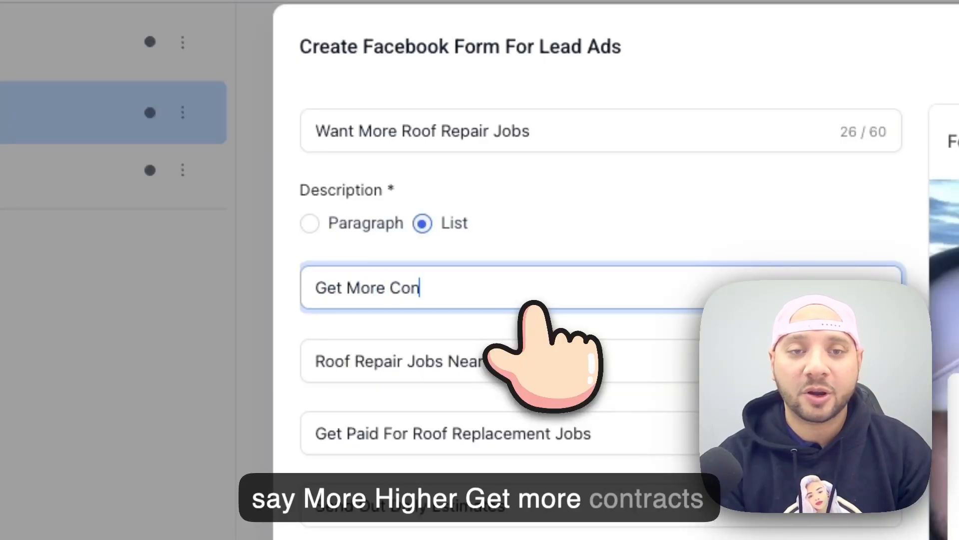
{"action": "type", "text": "tracts Today"}
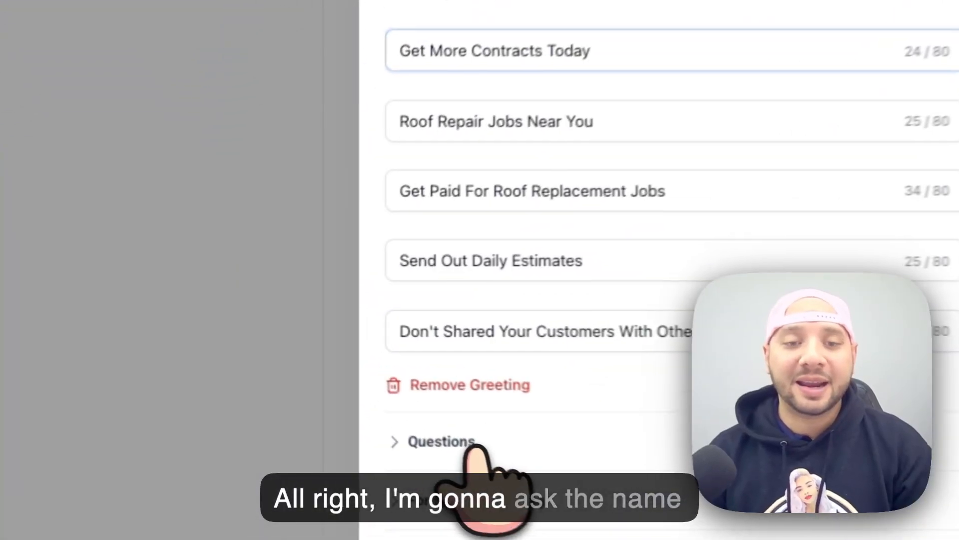
Replace the prefill questions description with "Get More Roof Repairs & Replacements".
{"action": "left_click", "coordinate": [300, 372]}
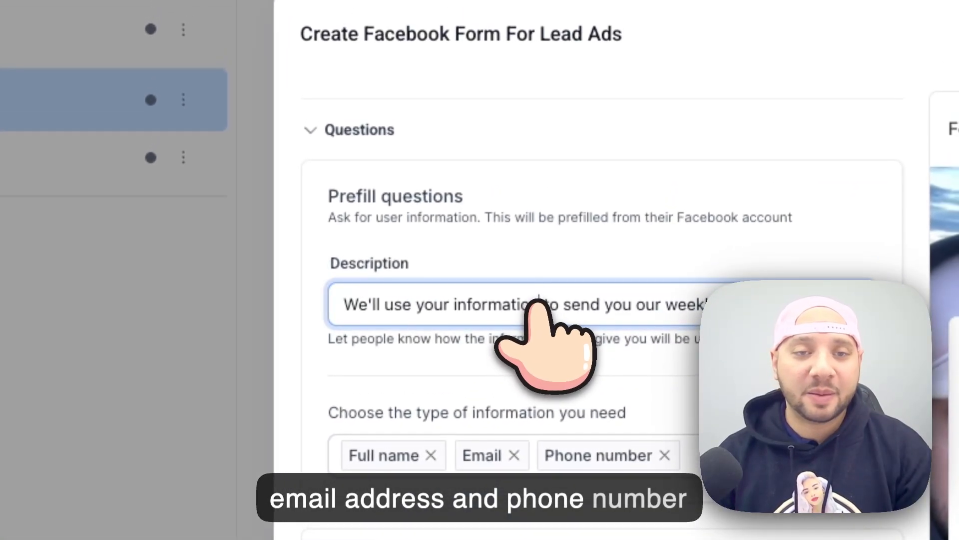
{"action": "triple_click", "coordinate": [627, 70]}
{"action": "type", "text": "Get More"}
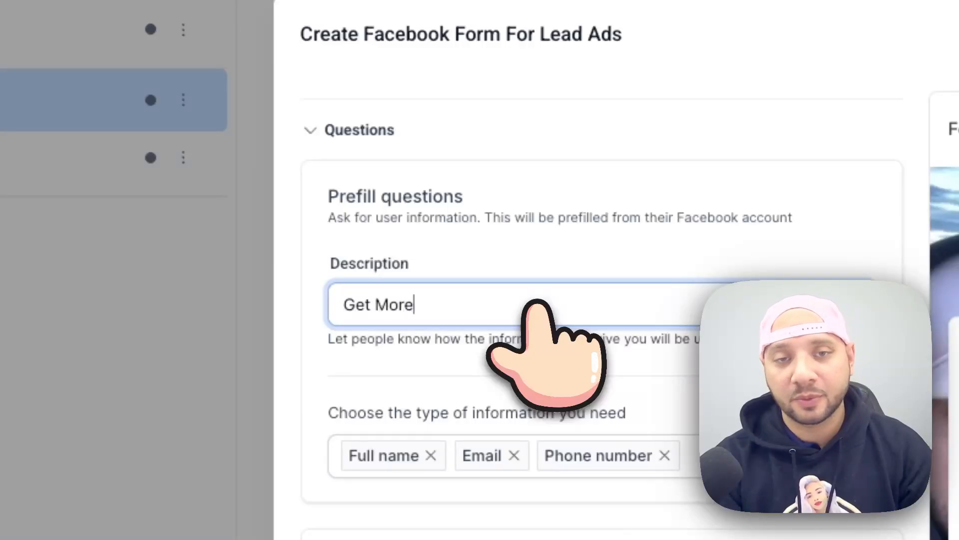
{"action": "type", "text": " Roof Repairs & Replacements"}
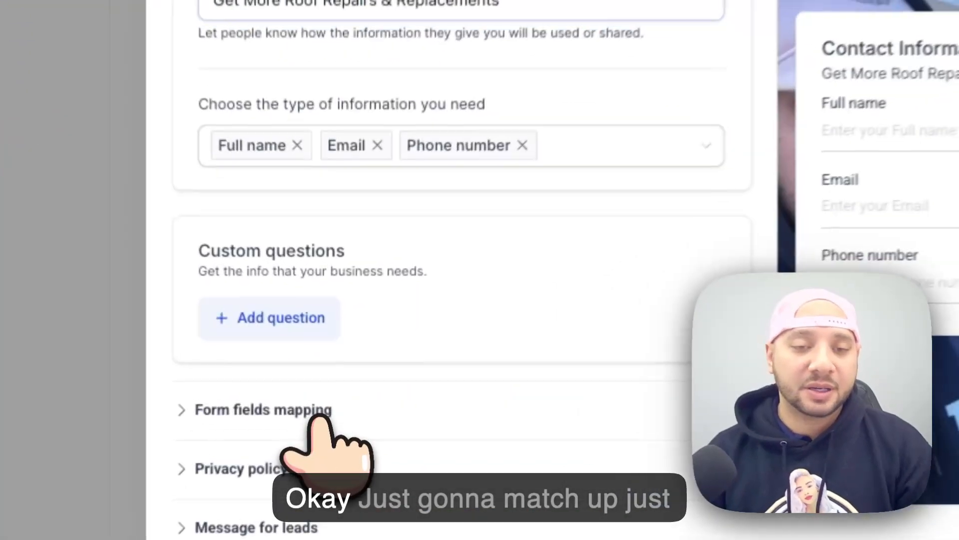
Look over the form fields mapping, privacy policy and message for leads sections of the form.
{"action": "left_click", "coordinate": [320, 387]}
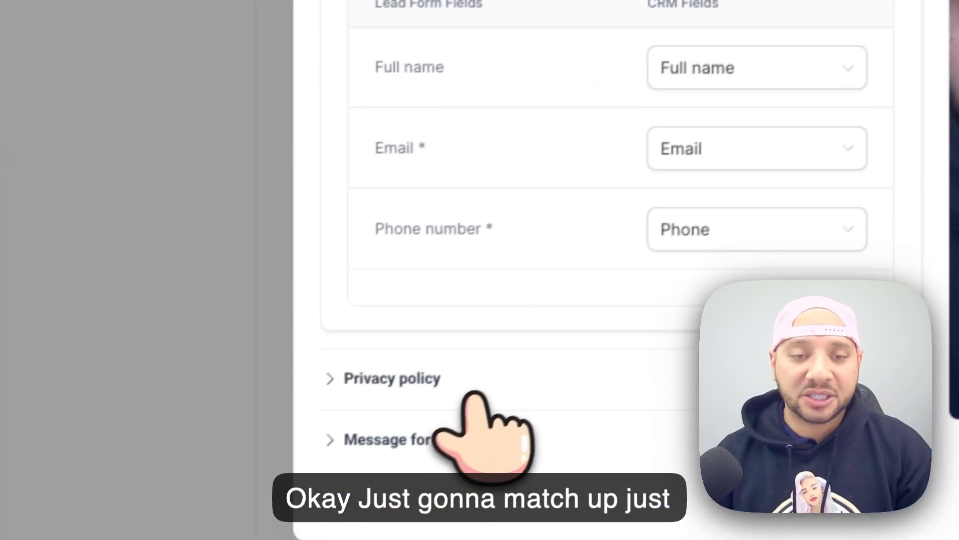
{"action": "left_click", "coordinate": [320, 471]}
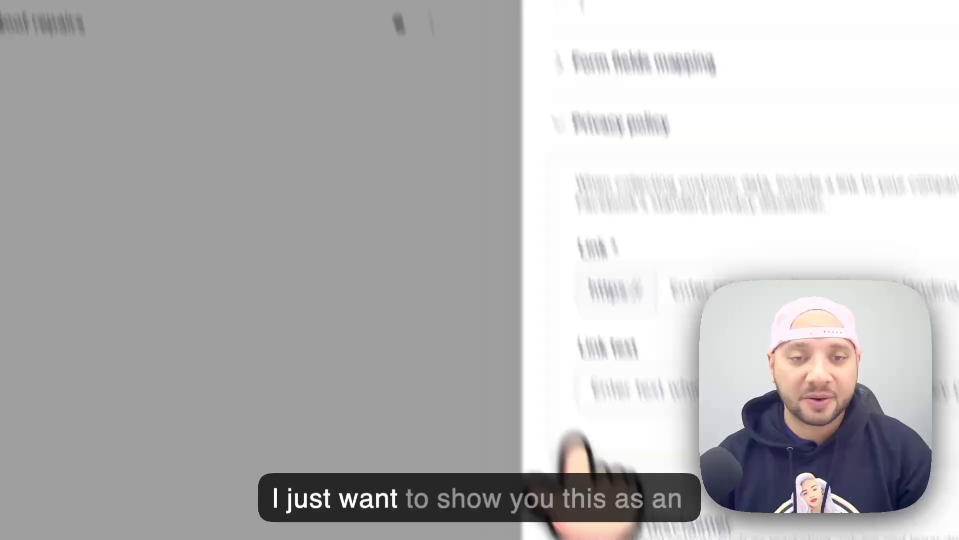
{"action": "left_click", "coordinate": [523, 338]}
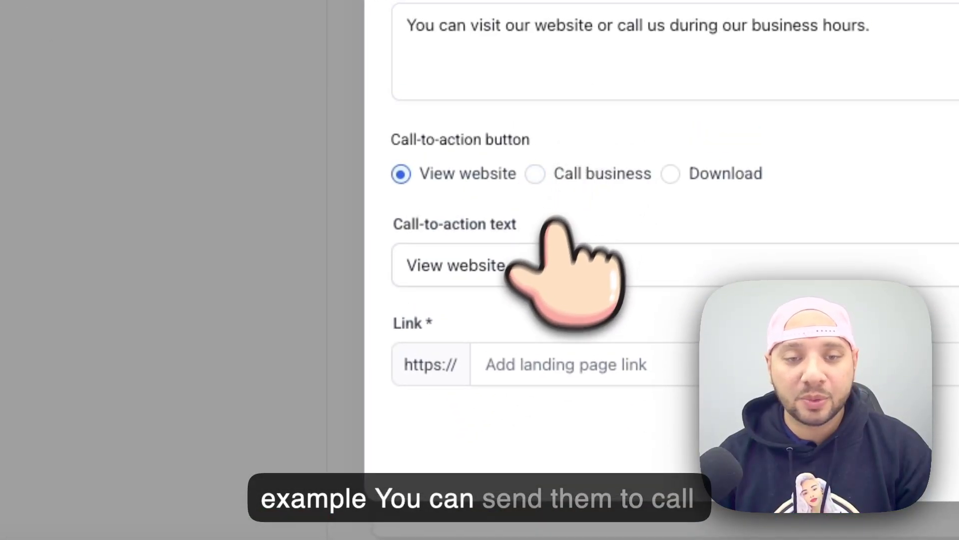
Try the Call business option for the call-to-action button and switch back to View website.
{"action": "left_click", "coordinate": [575, 357]}
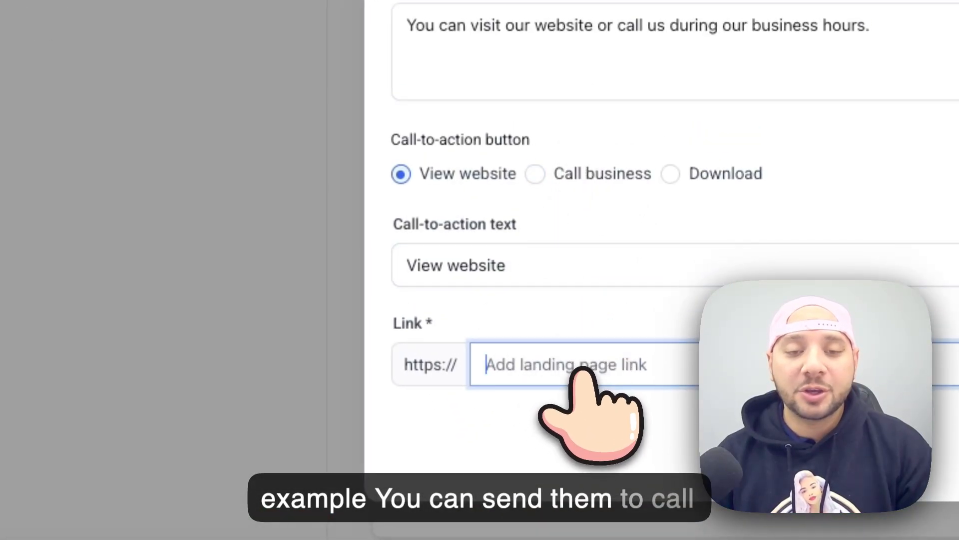
{"action": "left_click", "coordinate": [608, 180]}
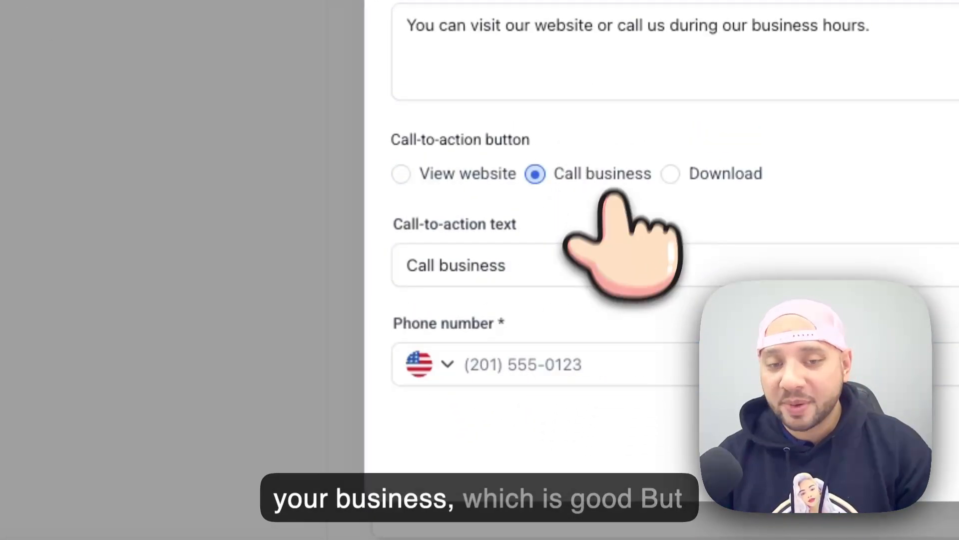
{"action": "left_click", "coordinate": [478, 184]}
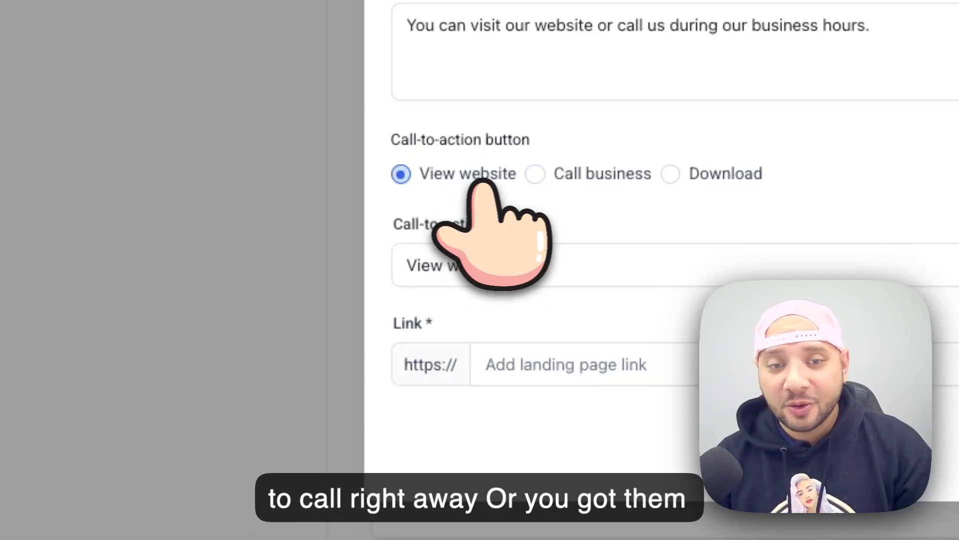
Change the call-to-action text in the message for leads to "Download Our Free Brochure".
{"action": "double_click", "coordinate": [617, 280]}
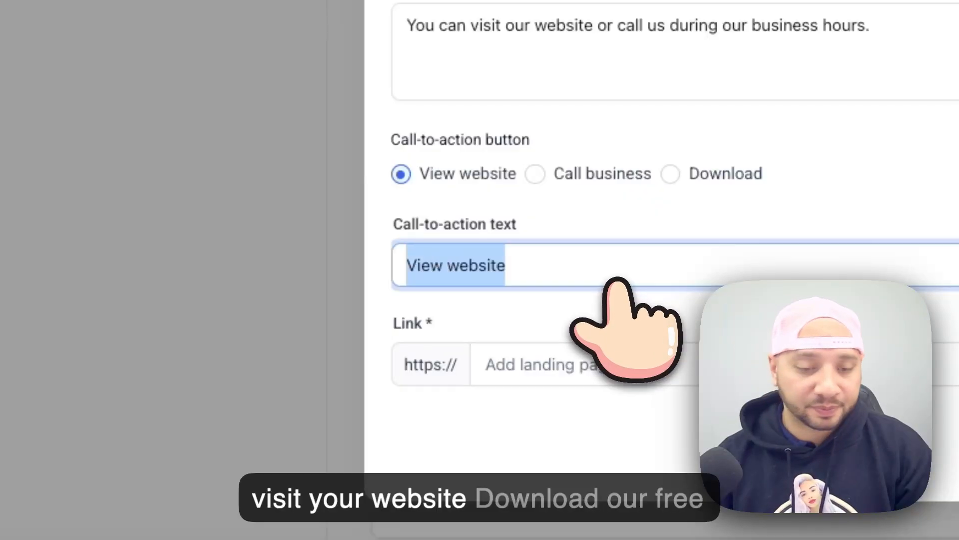
{"action": "type", "text": "Downl"}
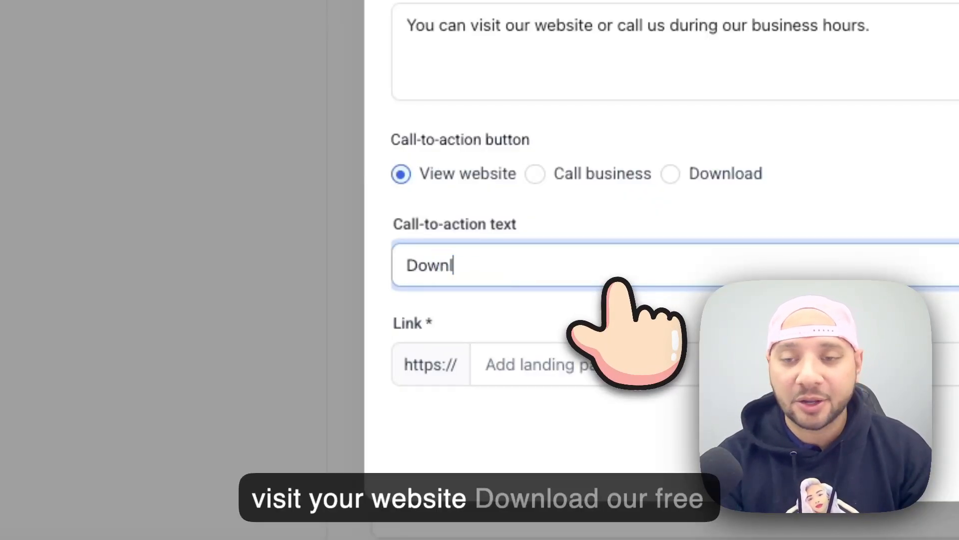
{"action": "type", "text": "oad OUr F"}
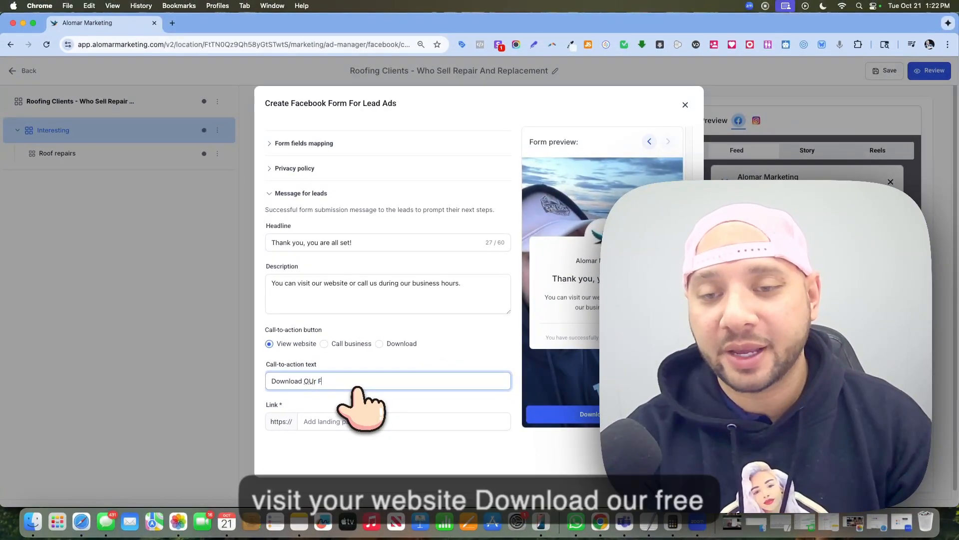
{"action": "key", "text": "BackSpace"}
{"action": "key", "text": "BackSpace"}
{"action": "key", "text": "BackSpace"}
{"action": "key", "text": "BackSpace"}
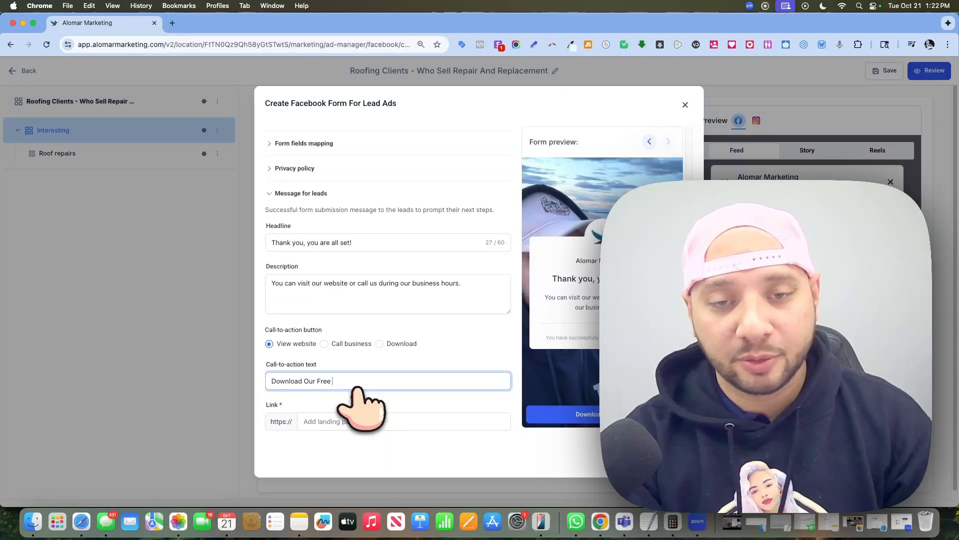
{"action": "type", "text": "ur Free Brochure"}
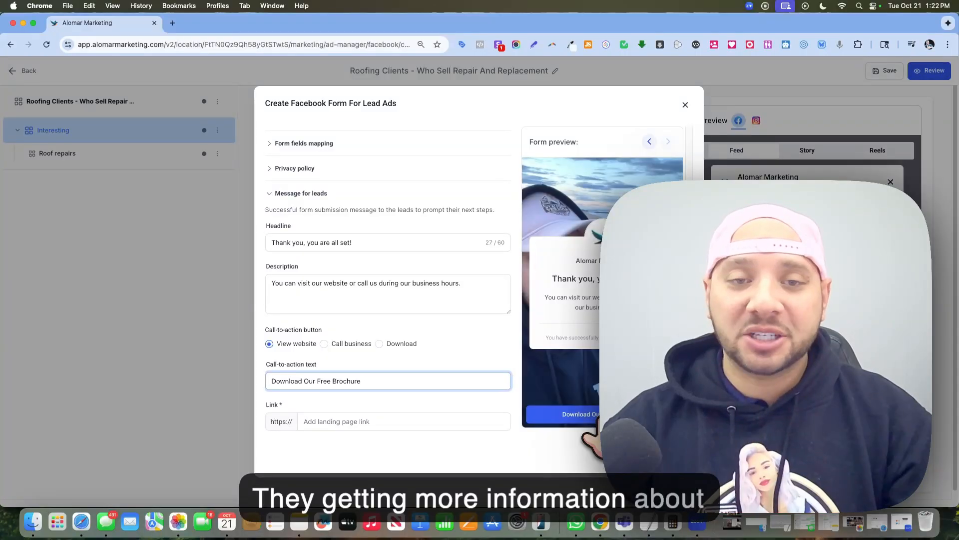
Replace the message for leads headline with "Get Local Roofing Jobs Today".
{"action": "left_click", "coordinate": [400, 239]}
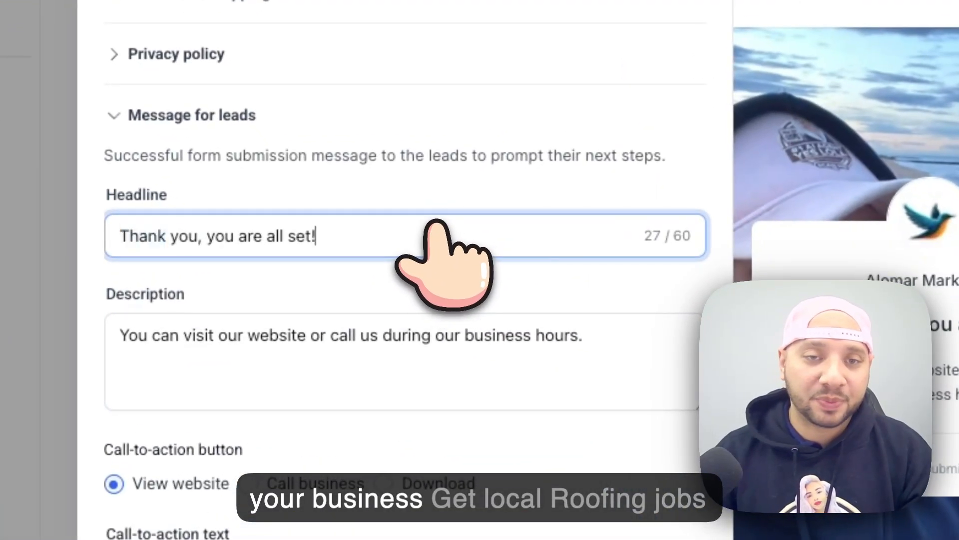
{"action": "triple_click", "coordinate": [436, 222]}
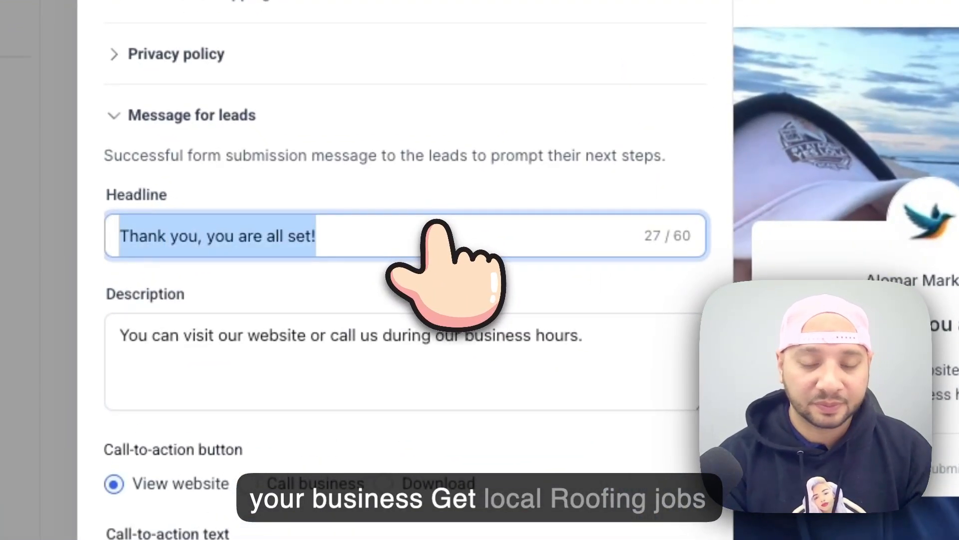
{"action": "type", "text": "Get Local Jo"}
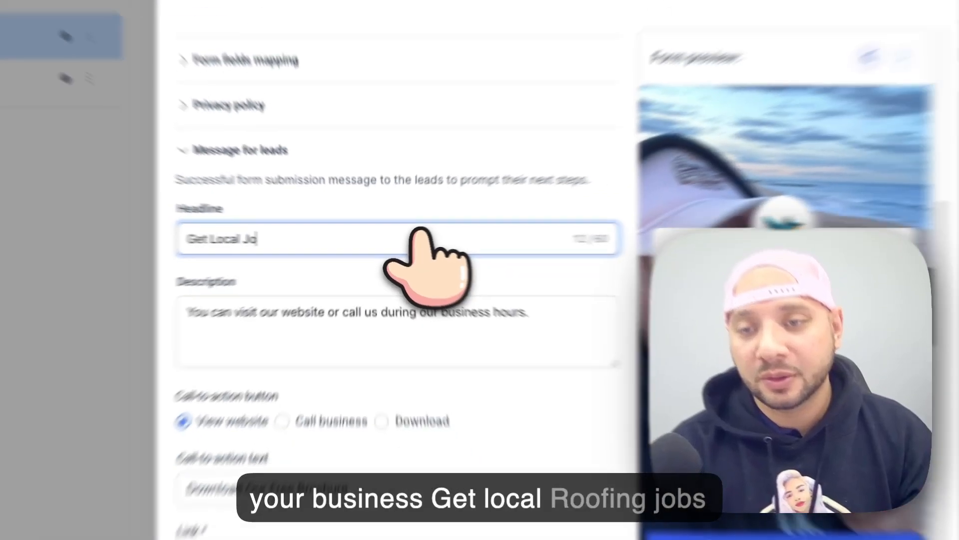
{"action": "key", "text": "BackSpace"}
{"action": "key", "text": "BackSpace"}
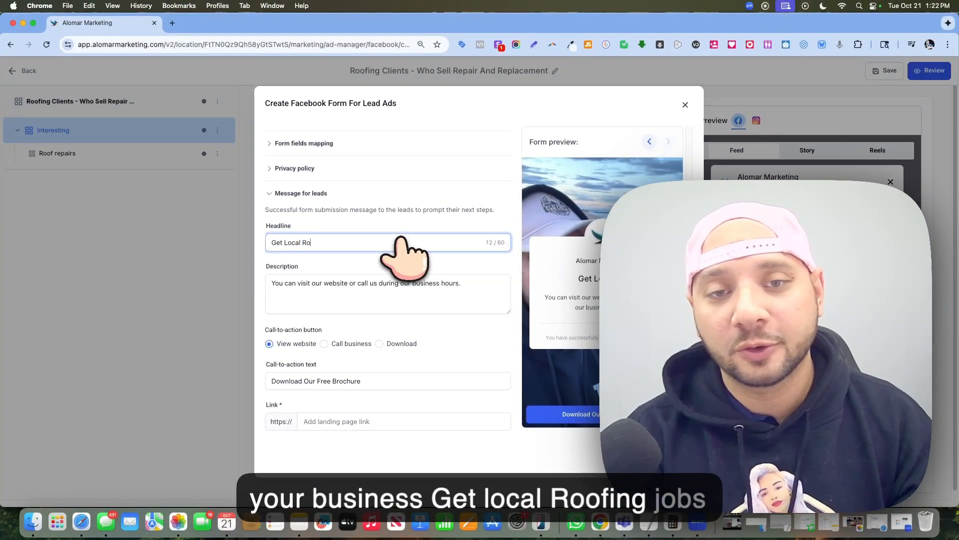
{"action": "type", "text": "Roofing Jobs Today"}
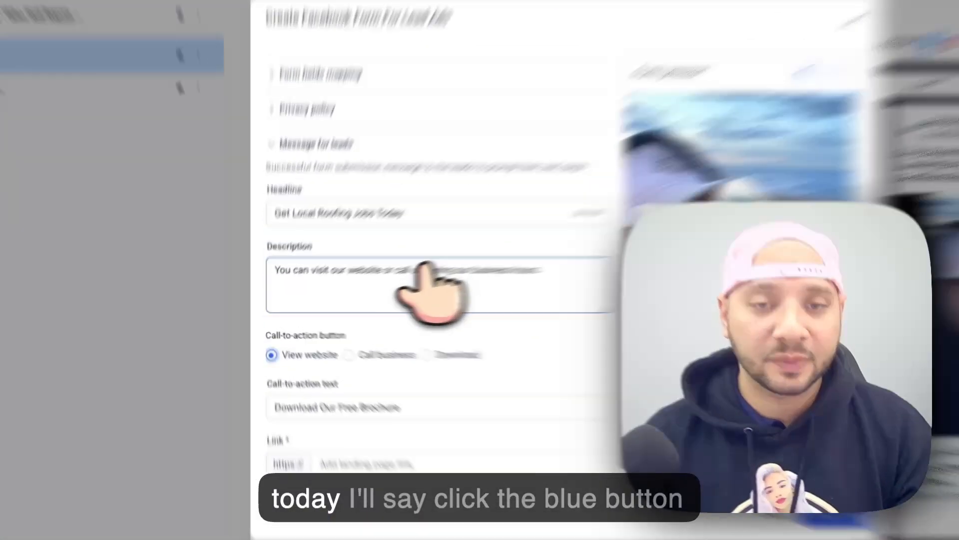
Replace the message for leads description with "- Click The BLUE Button Below -".
{"action": "double_click", "coordinate": [374, 282]}
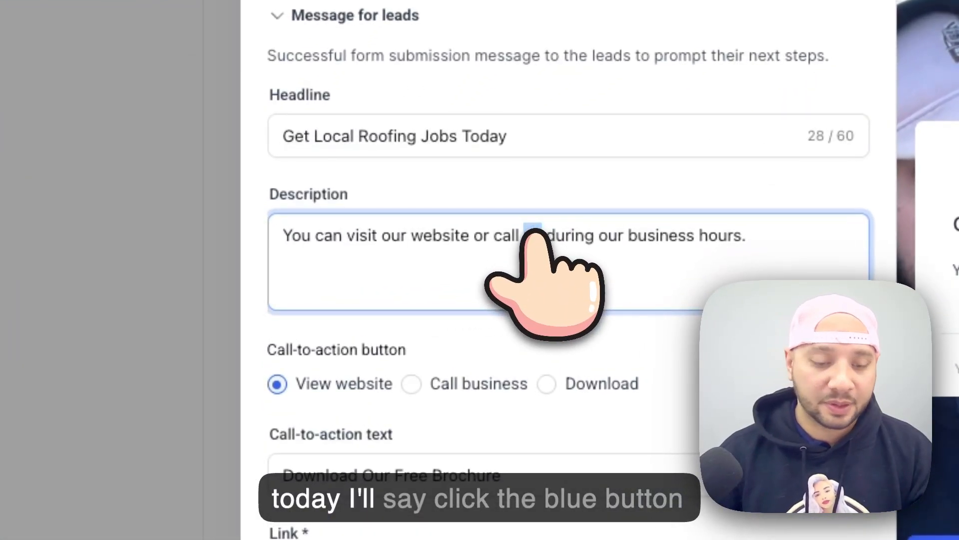
{"action": "key", "text": "ctrl+a"}
{"action": "type", "text": "Click The B"}
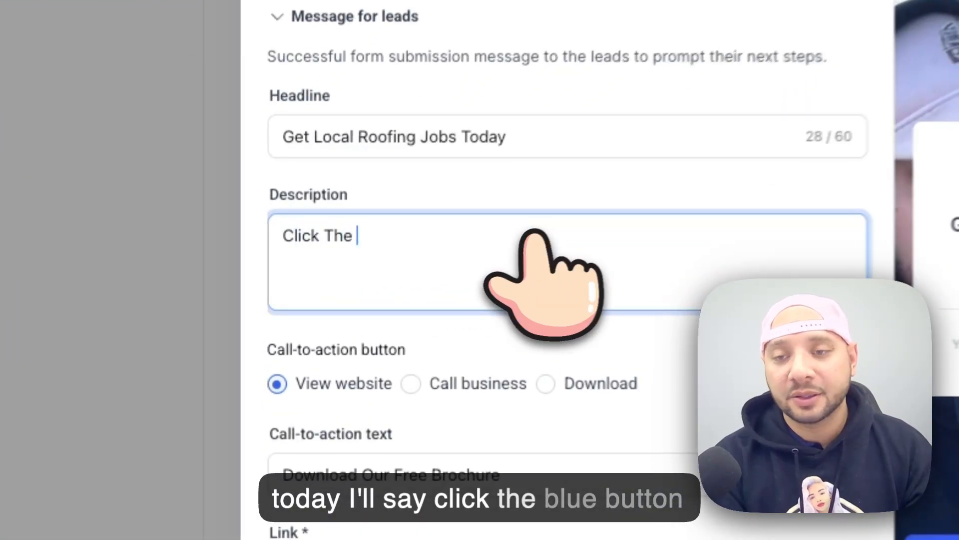
{"action": "type", "text": "LUE B"}
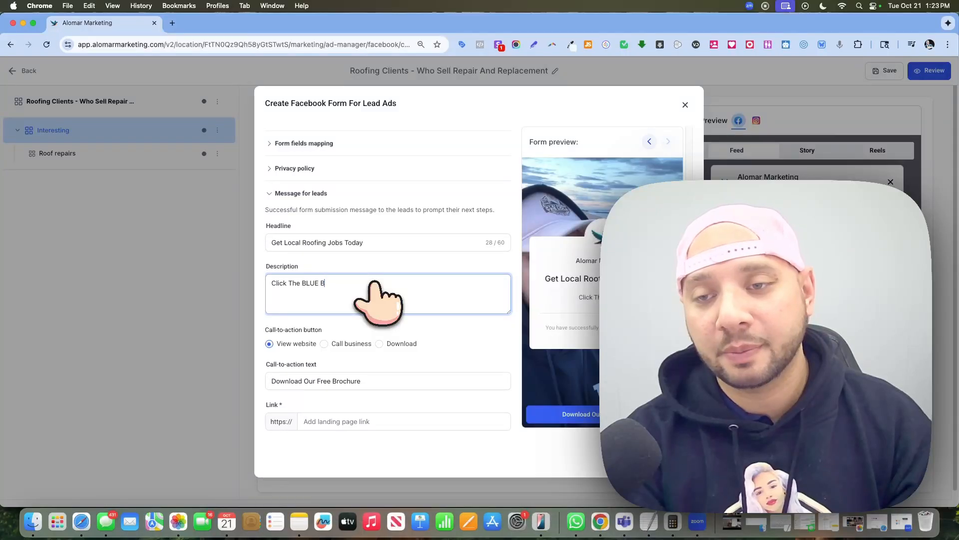
{"action": "type", "text": "utton Below"}
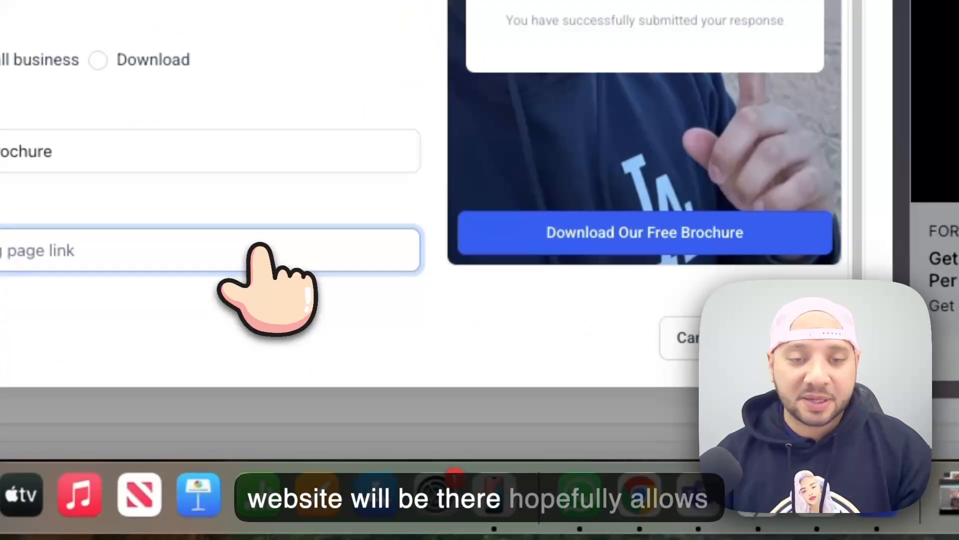
{"action": "left_click", "coordinate": [440, 422]}
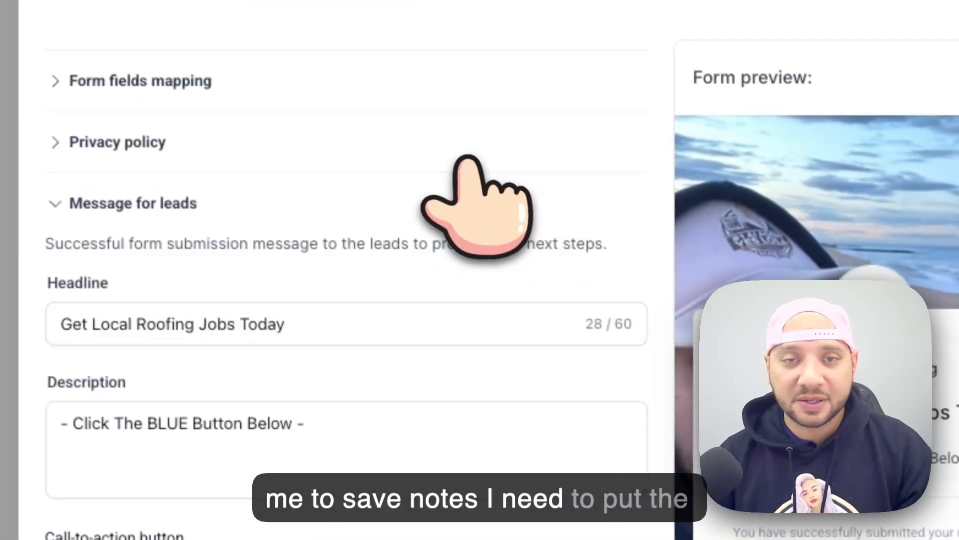
Open the form's privacy policy section and begin filling in its link with "alom".
{"action": "left_click", "coordinate": [467, 159]}
{"action": "left_click", "coordinate": [363, 379]}
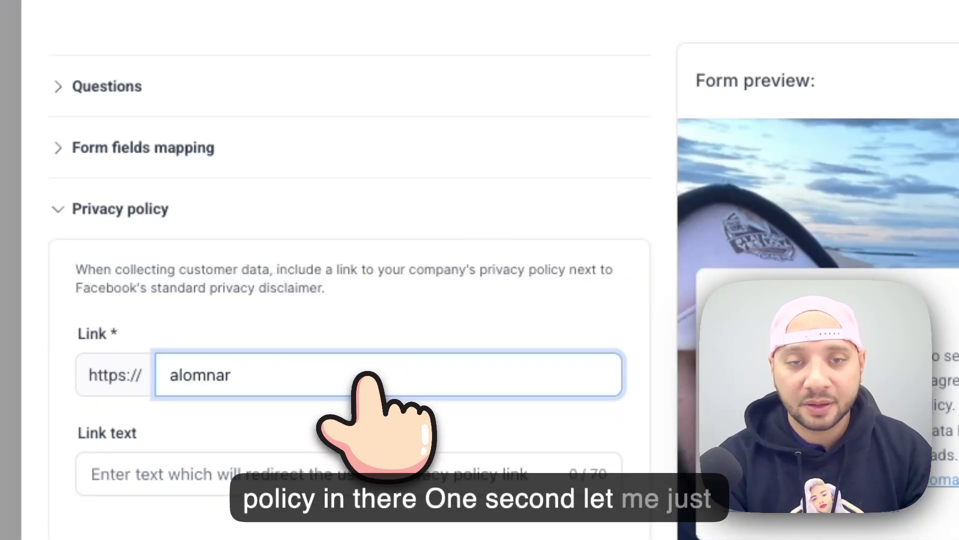
{"action": "type", "text": "alomnar"}
{"action": "key", "text": "BackSpace"}
{"action": "key", "text": "BackSpace"}
{"action": "key", "text": "BackSpace"}
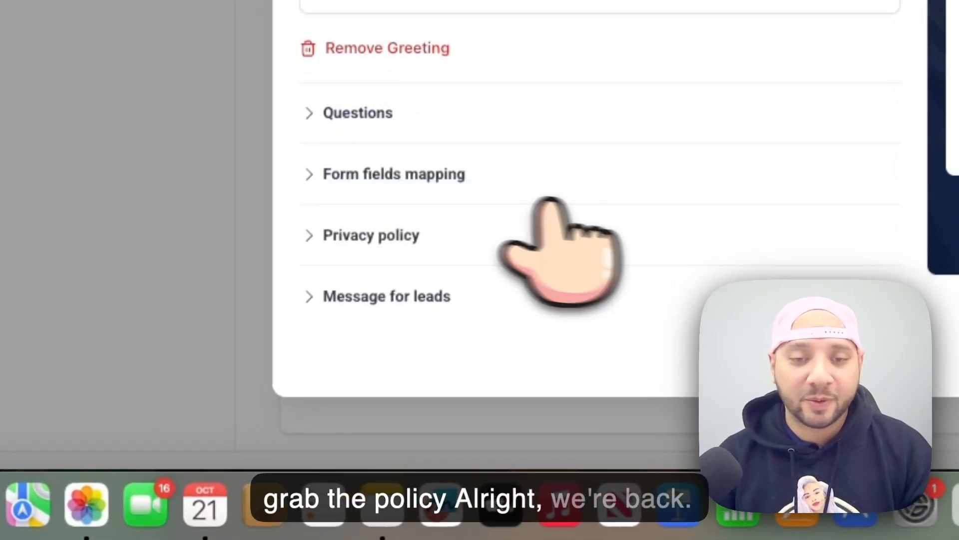
Reopen the message for leads and review its call-to-action text and link along with the form's greeting.
{"action": "left_click", "coordinate": [400, 295]}
{"action": "scroll", "coordinate": [405, 310], "scroll_direction": "down", "scroll_amount": 5}
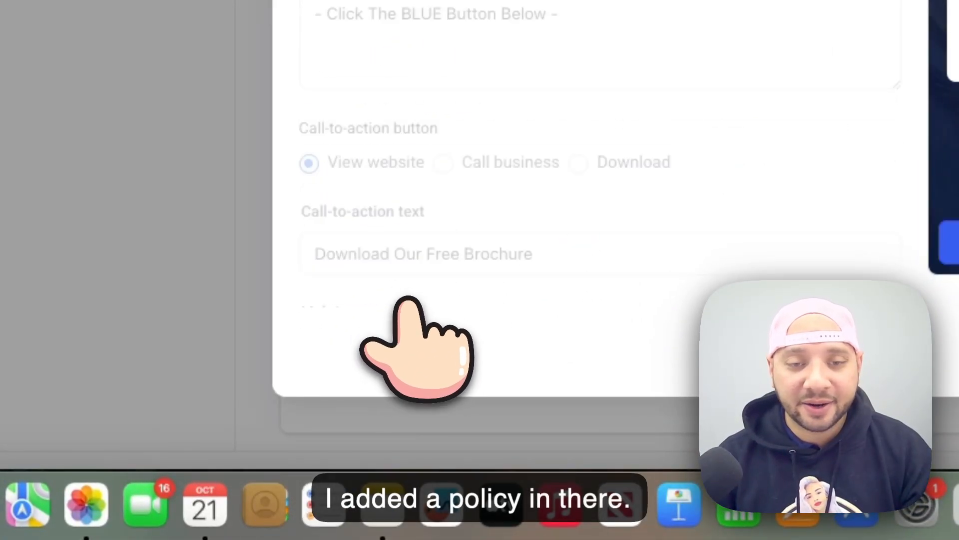
{"action": "left_click", "coordinate": [527, 267]}
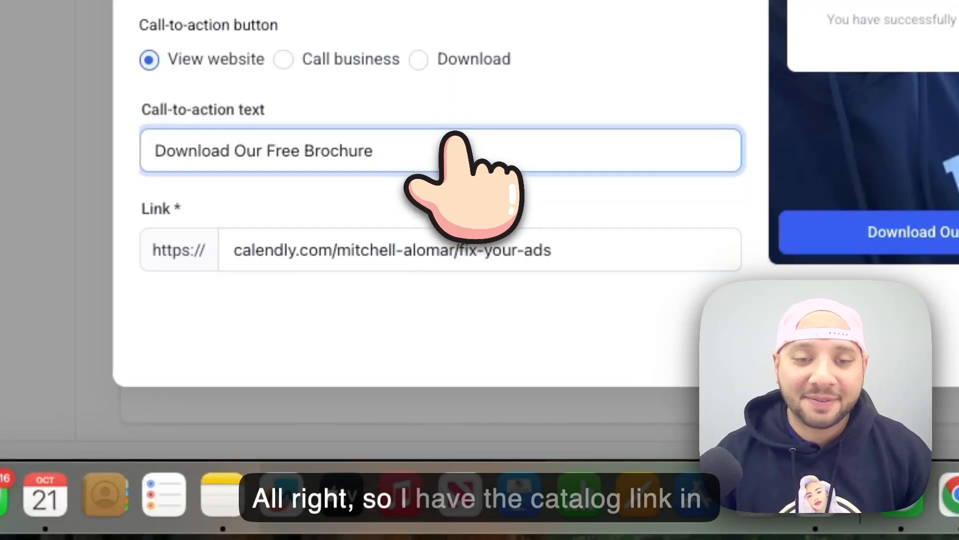
{"action": "left_click", "coordinate": [457, 241]}
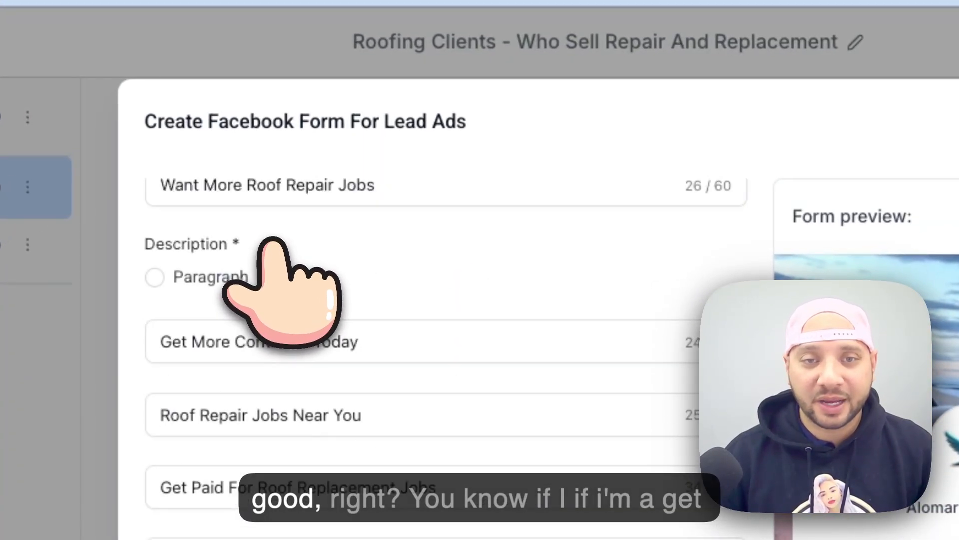
Change the form greeting's headline to "Want More Roof Repair + Roof Replacement".
{"action": "left_click", "coordinate": [370, 340]}
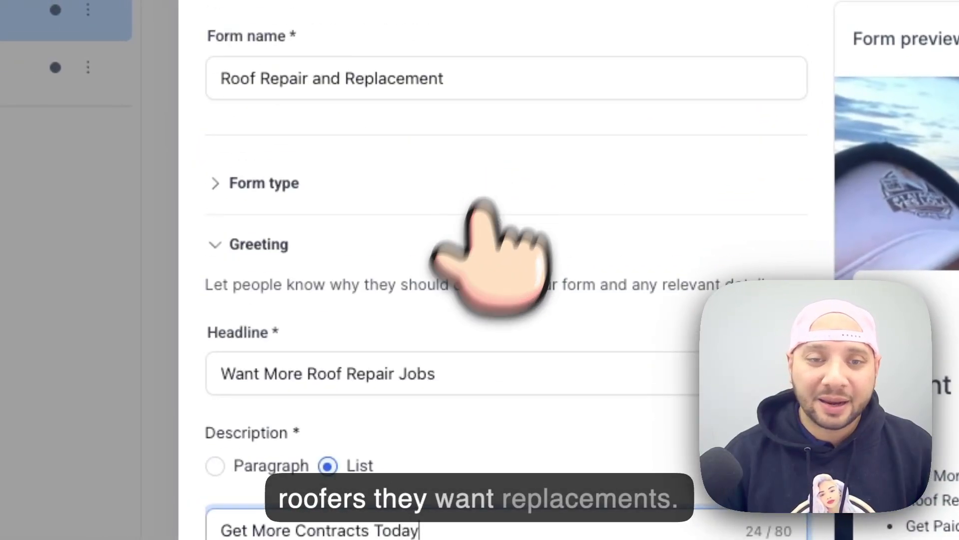
{"action": "left_click", "coordinate": [386, 374]}
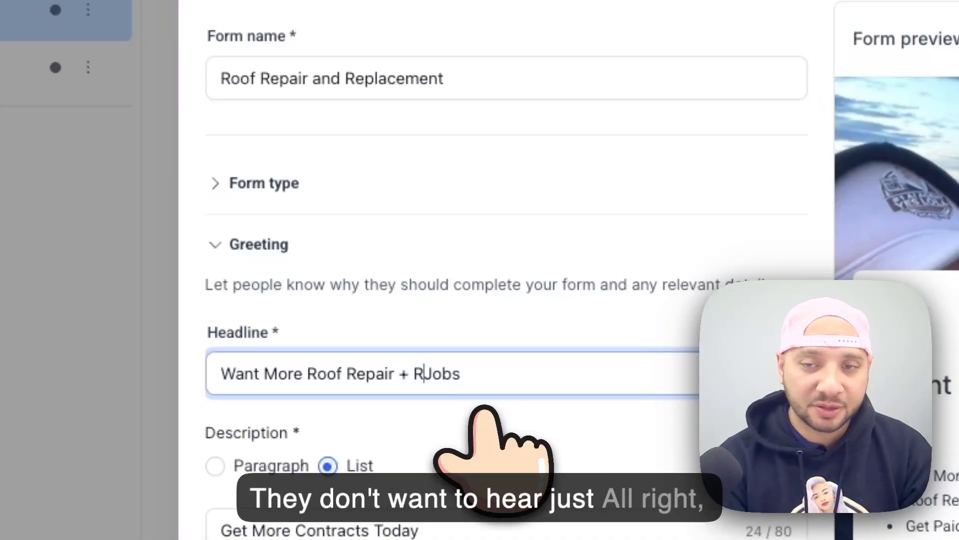
{"action": "key", "text": "BackSpace"}
{"action": "key", "text": "BackSpace"}
{"action": "type", "text": "oof Replacement"}
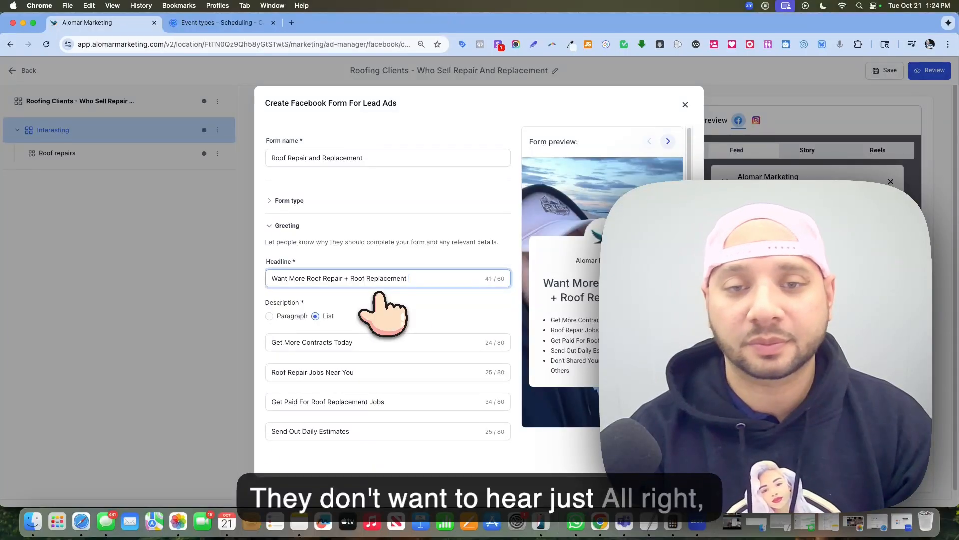
Check the form fields, privacy policy and message for leads sections, and create the Facebook lead form.
{"action": "scroll", "coordinate": [379, 293], "scroll_direction": "down", "scroll_amount": 3}
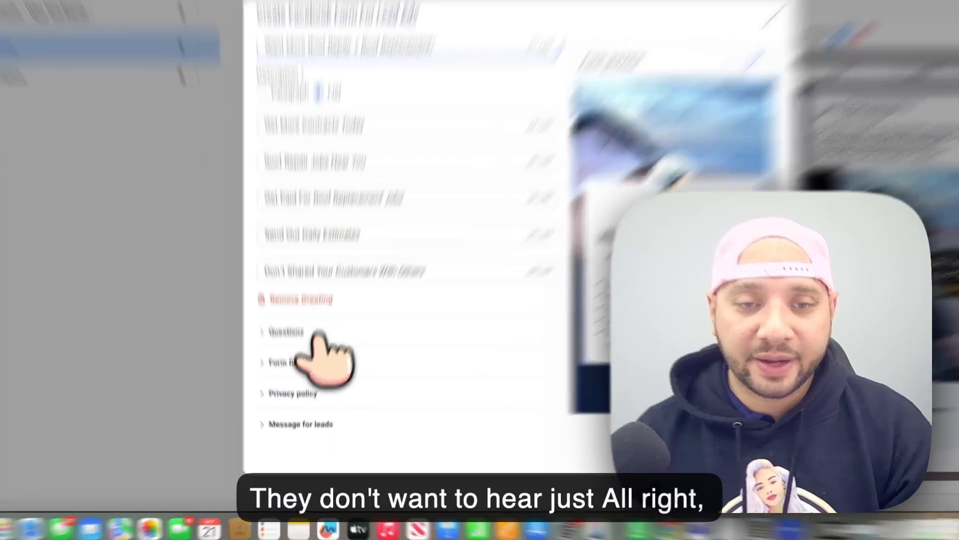
{"action": "left_click", "coordinate": [303, 361]}
{"action": "left_click", "coordinate": [325, 242]}
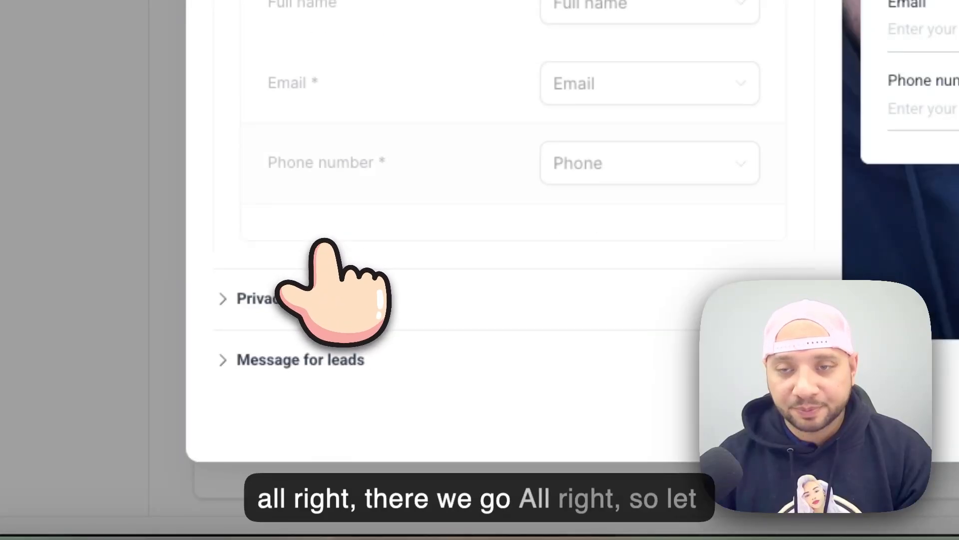
{"action": "left_click", "coordinate": [328, 273]}
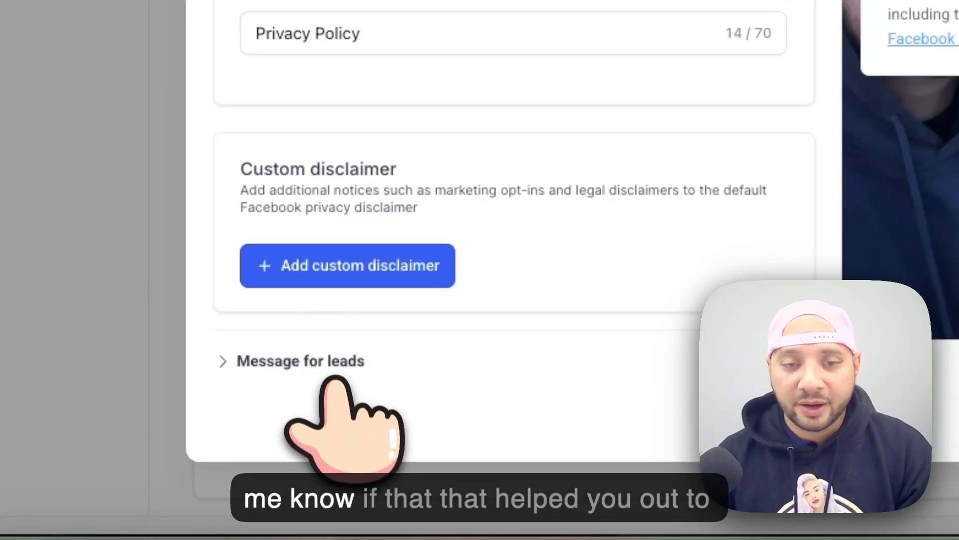
{"action": "left_click", "coordinate": [336, 359]}
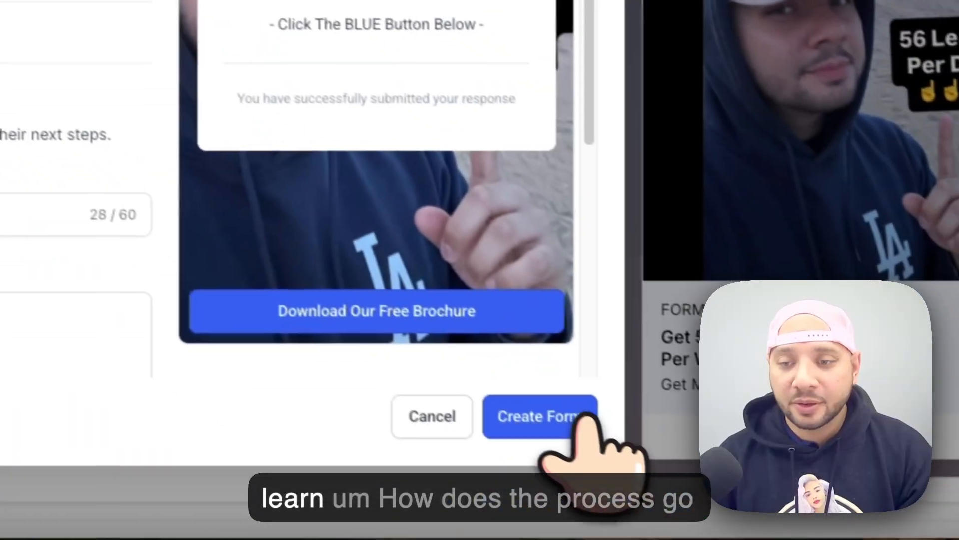
{"action": "left_click", "coordinate": [570, 412]}
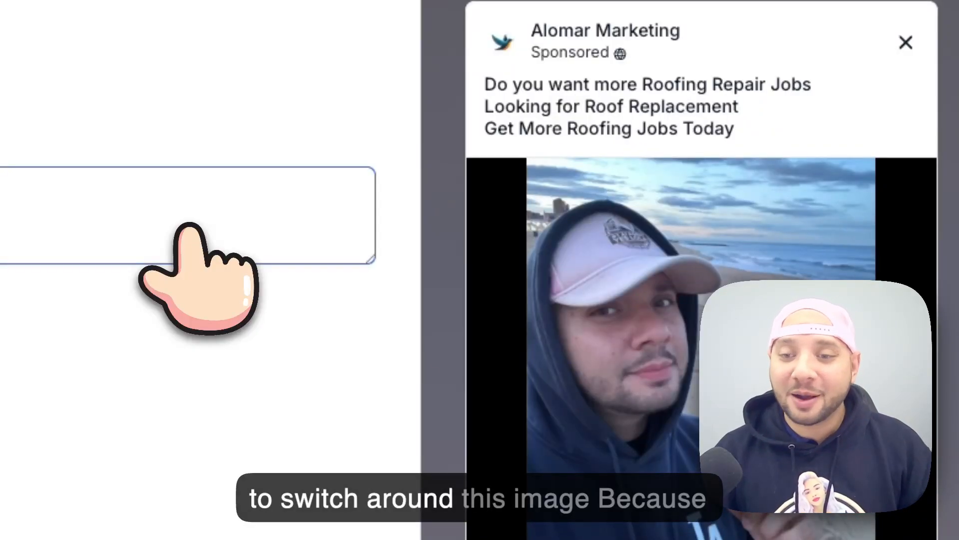
{"action": "scroll", "coordinate": [174, 290], "scroll_direction": "down", "scroll_amount": 5}
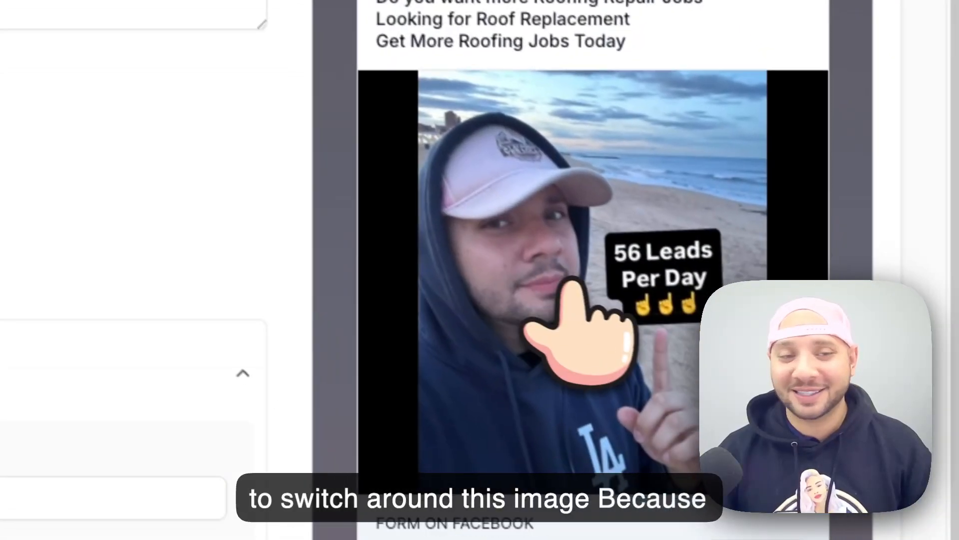